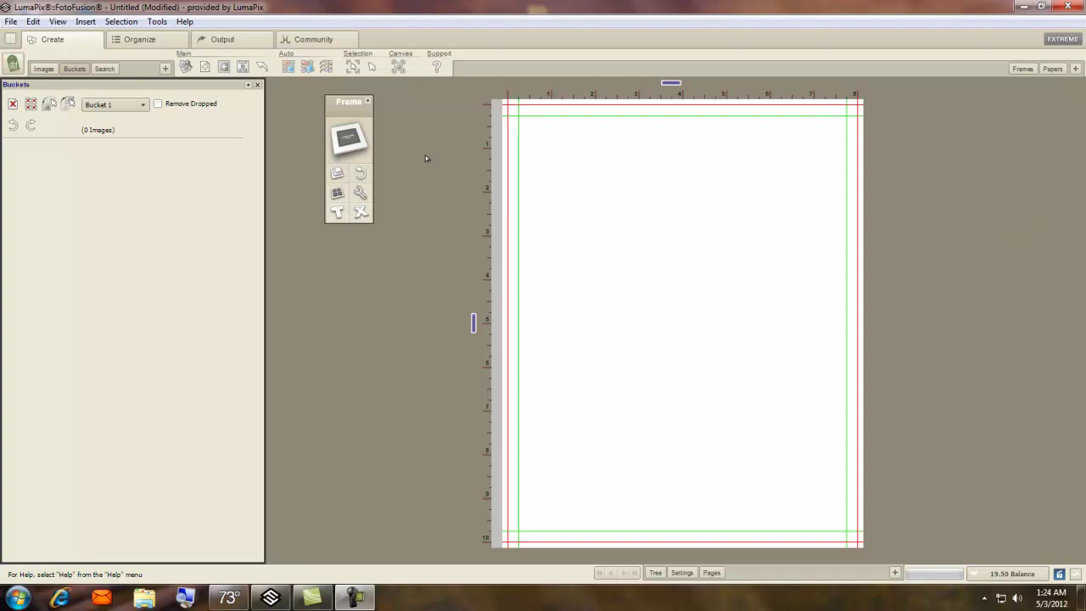
# Step: Marquee-select all 70 RightOnTrack kit images and drop them into Bucket 1
pyautogui.click(169, 42)
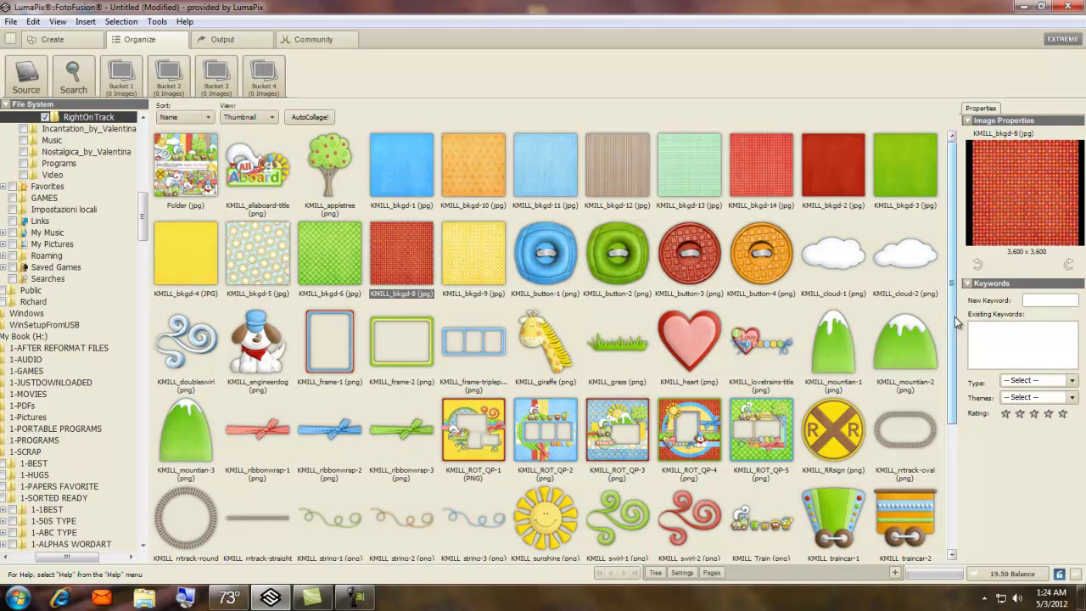
pyautogui.scroll(-1, 785, 399)
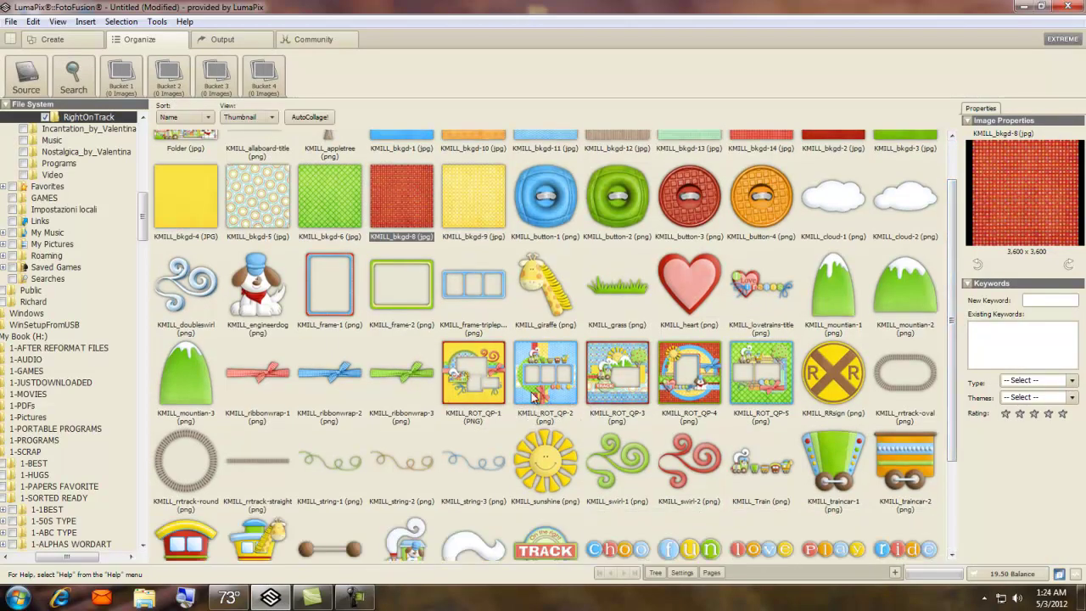
pyautogui.moveTo(952, 360); pyautogui.dragTo(961, 479)
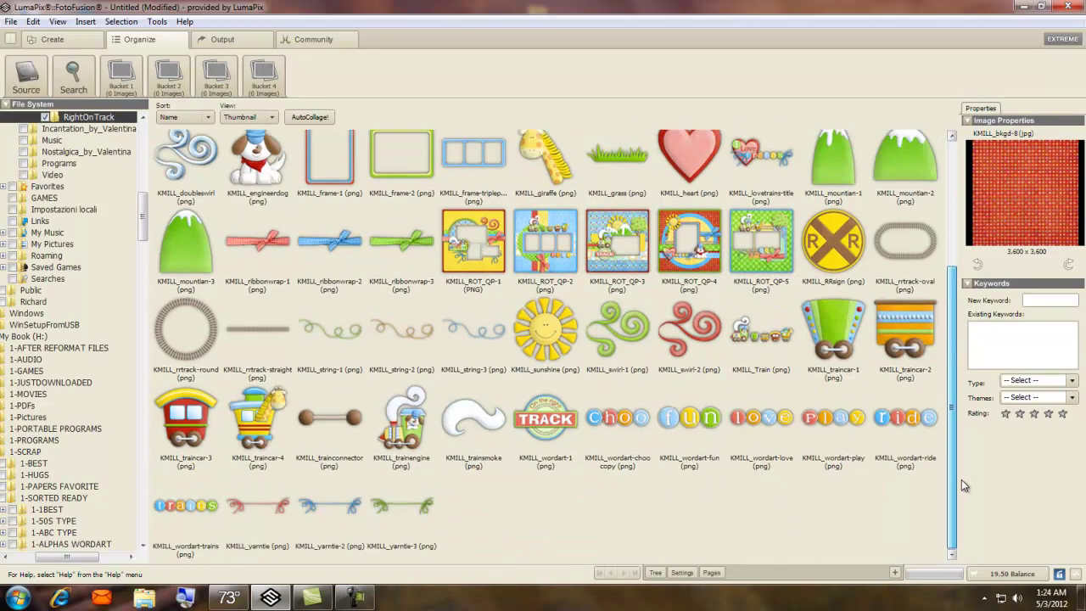
pyautogui.moveTo(934, 541); pyautogui.dragTo(170, 550)
pyautogui.moveTo(934, 521); pyautogui.dragTo(882, 529)
pyautogui.moveTo(936, 553); pyautogui.dragTo(132, 95)
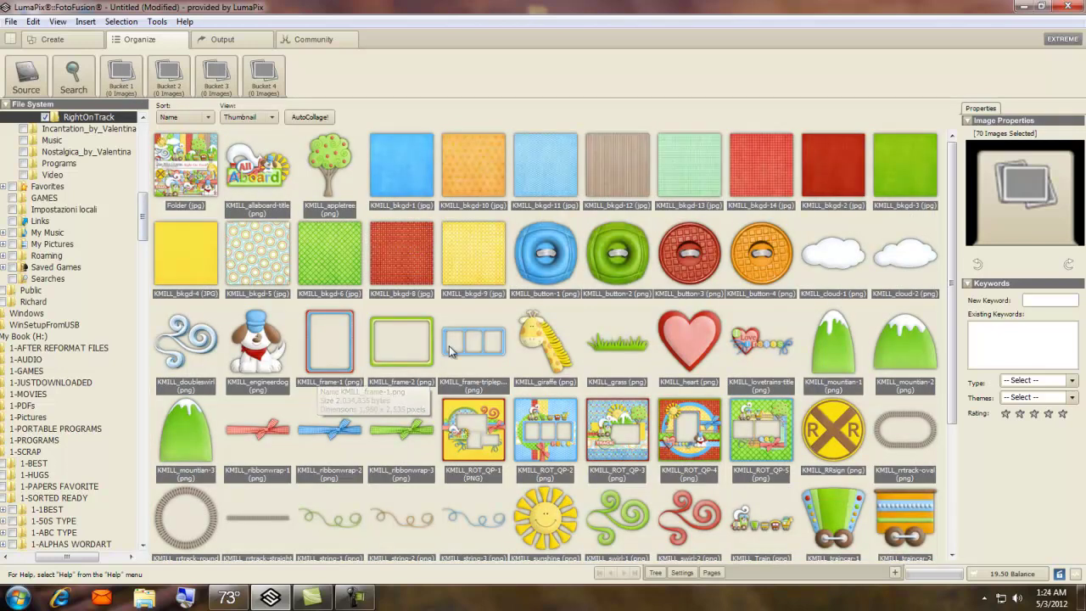
pyautogui.moveTo(189, 174); pyautogui.dragTo(121, 73)
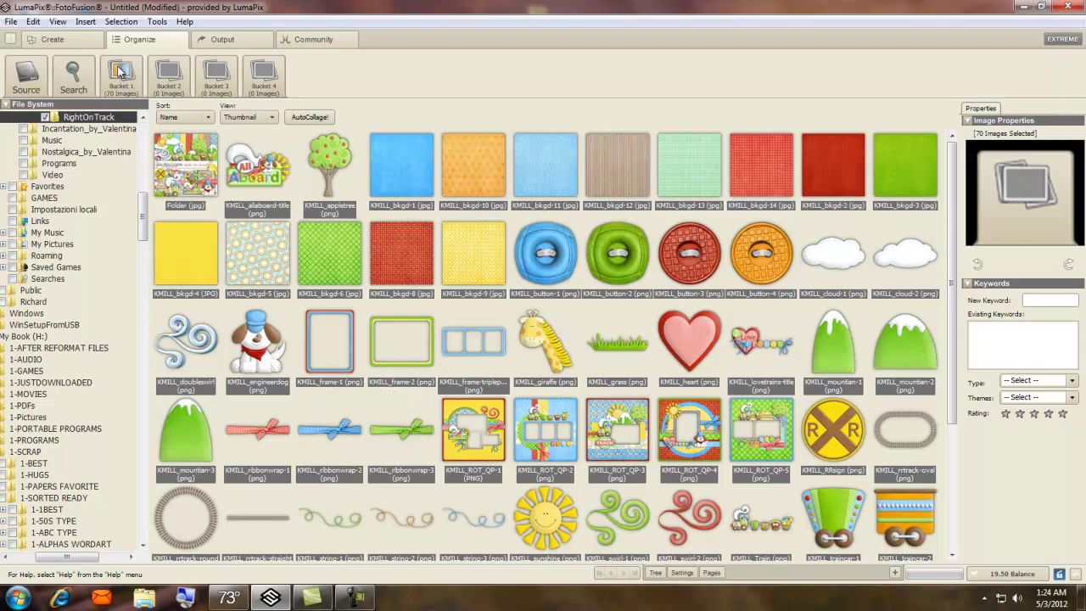
# Step: Place the KMILL_ROT_QP-4 train quick page onto the blank page
pyautogui.click(77, 38)
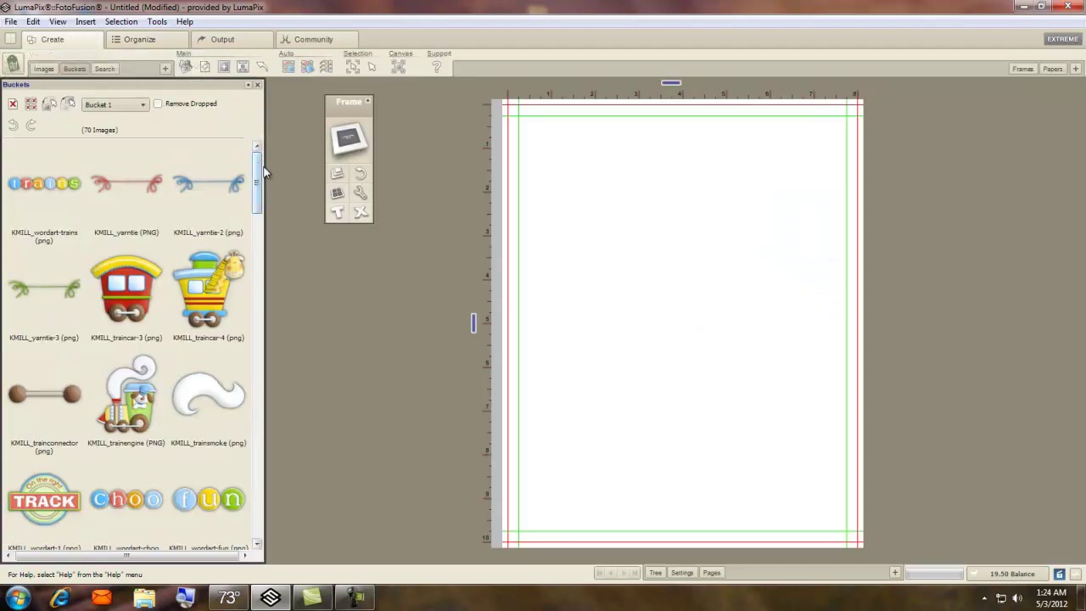
pyautogui.moveTo(261, 180); pyautogui.dragTo(257, 344)
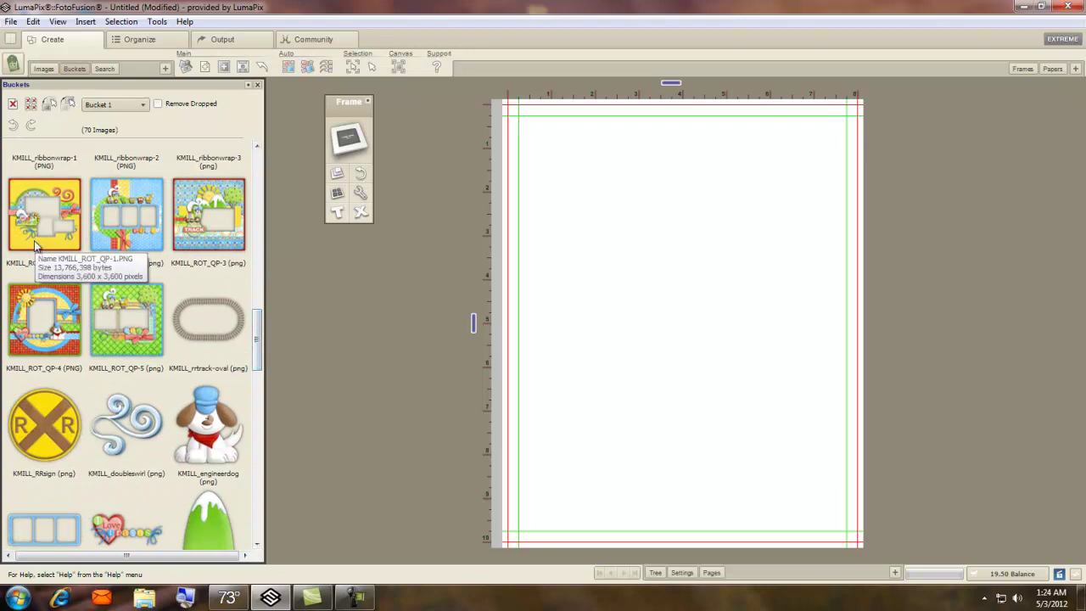
pyautogui.click(44, 318)
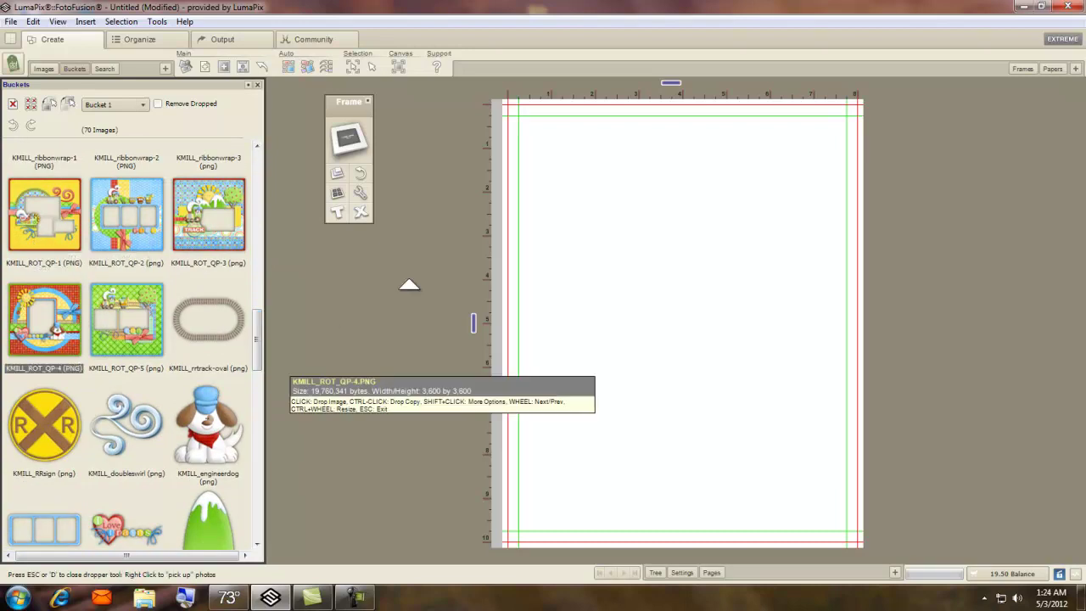
pyautogui.click(579, 186)
# Step: Set red KMILL_bkgd-2 paper as canvas background and nudge and shrink the quick page layout
pyautogui.scroll(-10, 223, 453)
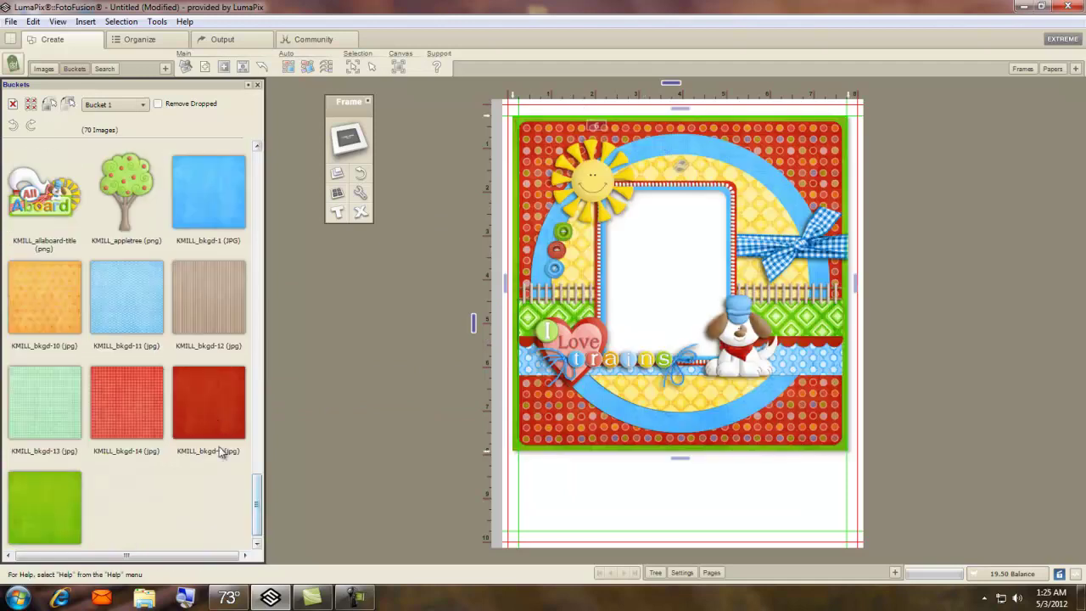
pyautogui.click(218, 399)
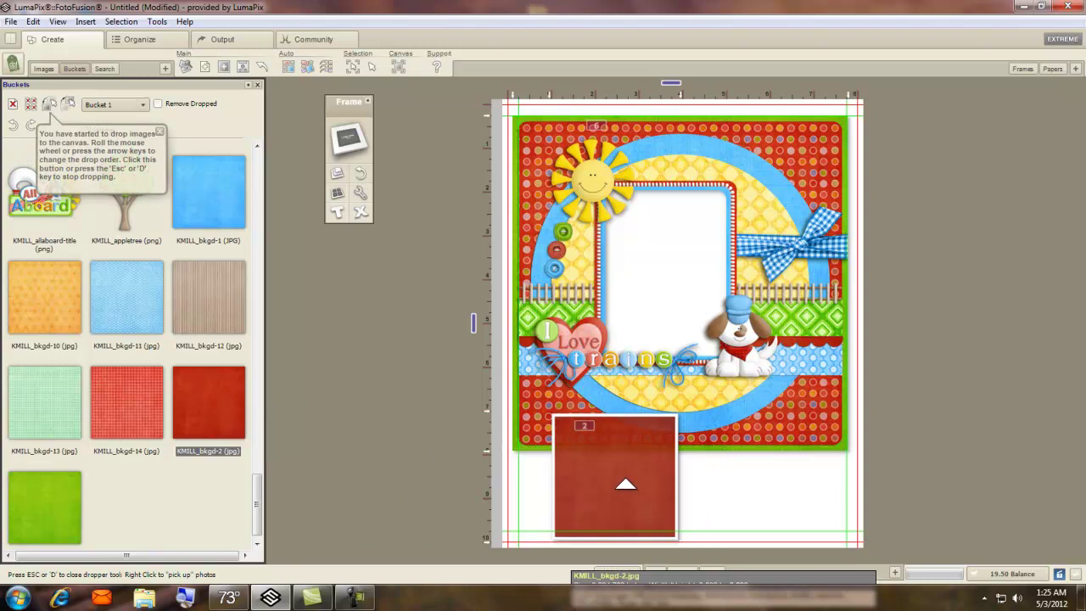
pyautogui.click(625, 484)
pyautogui.rightClick(605, 502)
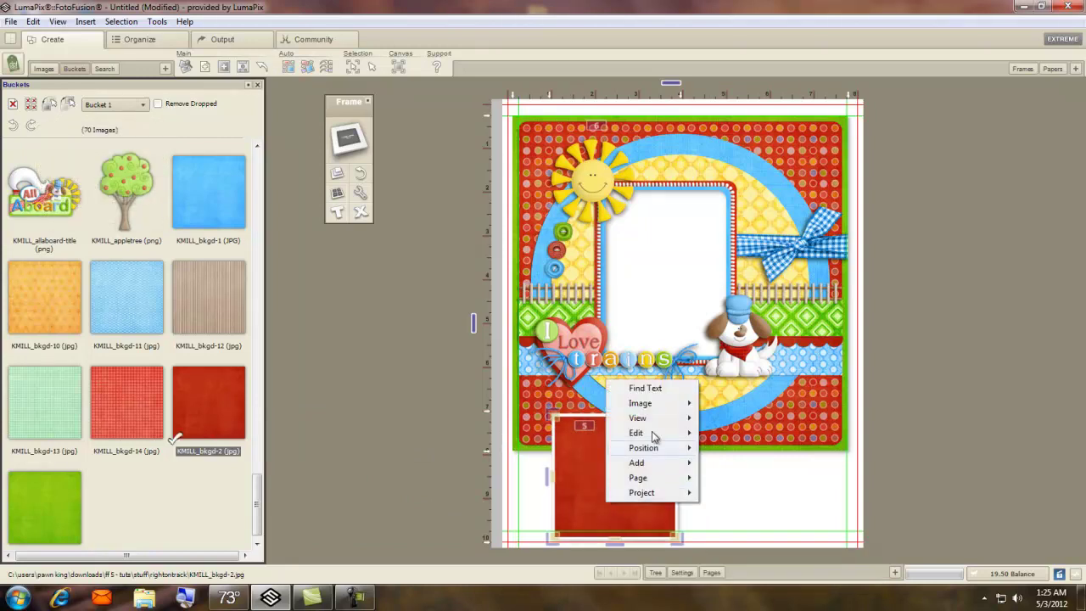
pyautogui.moveTo(656, 407)
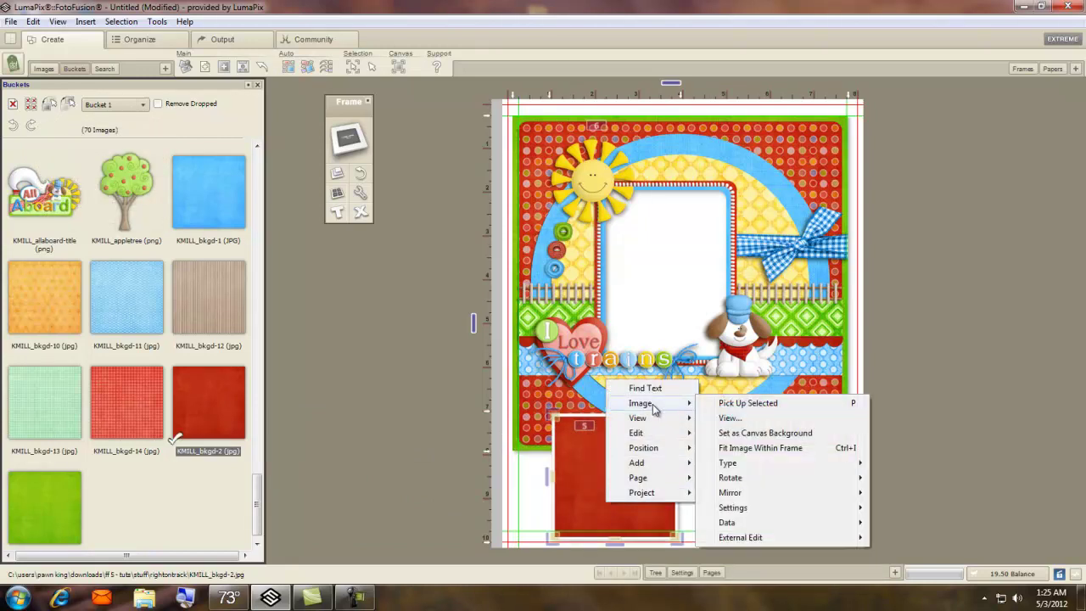
pyautogui.click(743, 435)
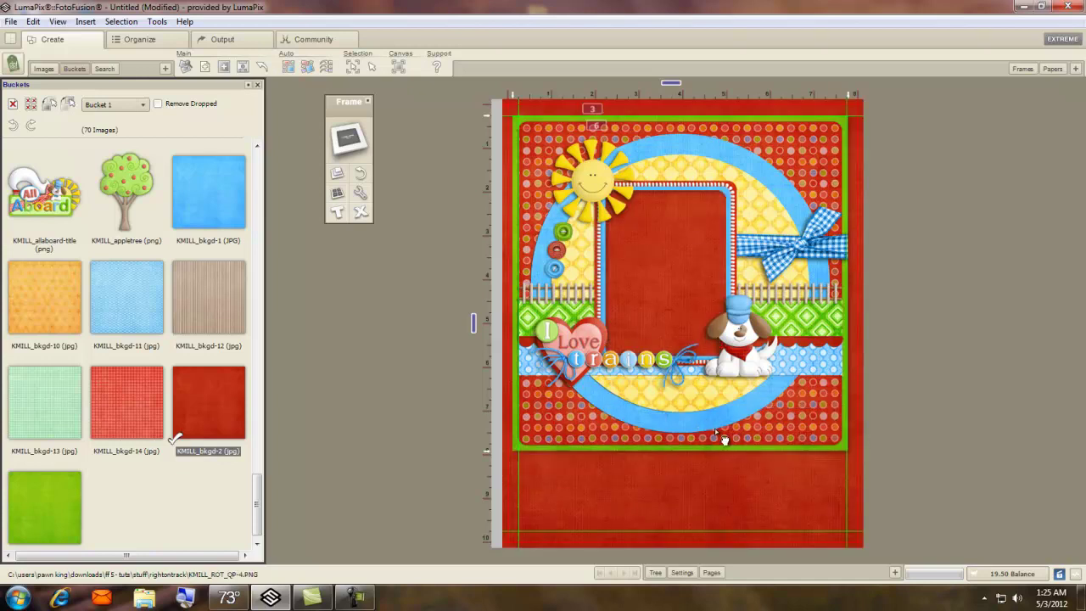
pyautogui.moveTo(724, 438); pyautogui.dragTo(724, 442)
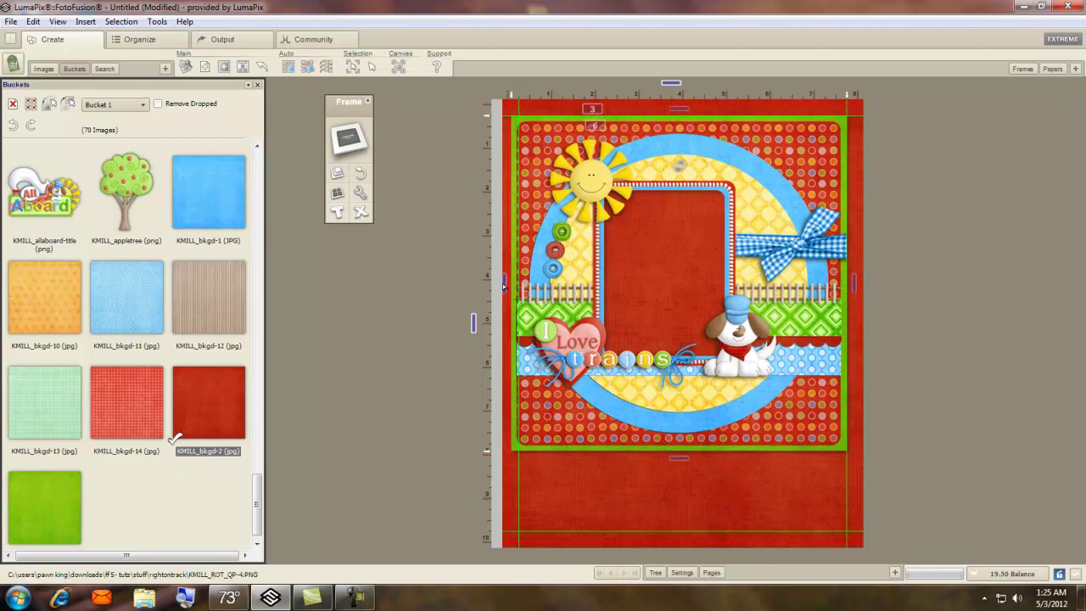
pyautogui.moveTo(503, 286); pyautogui.dragTo(506, 287)
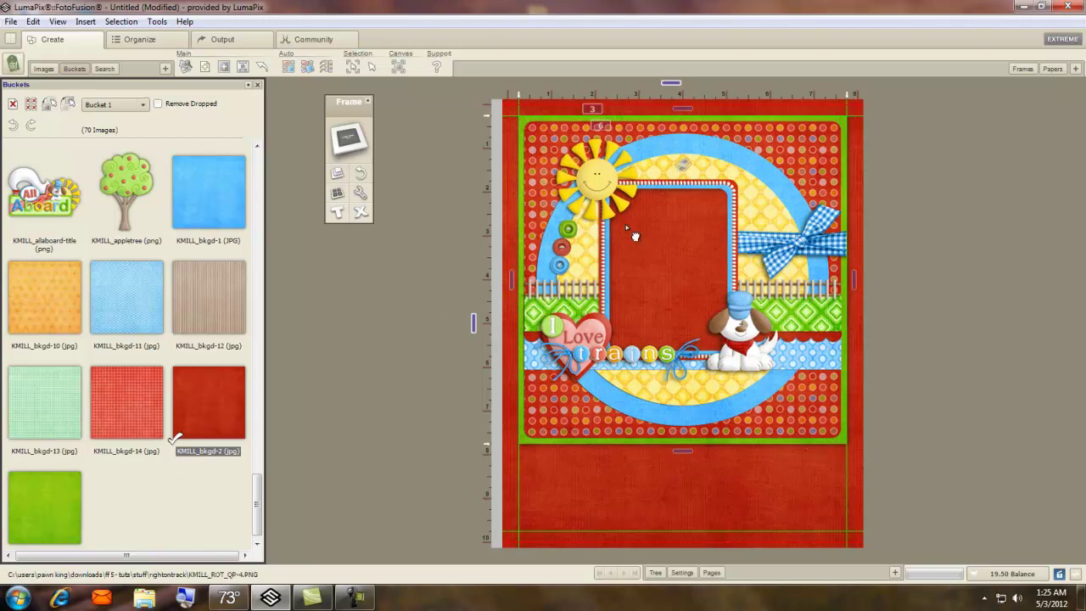
# Step: Add an empty image frame and resize it to fit the quick page's central opening
pyautogui.click(225, 75)
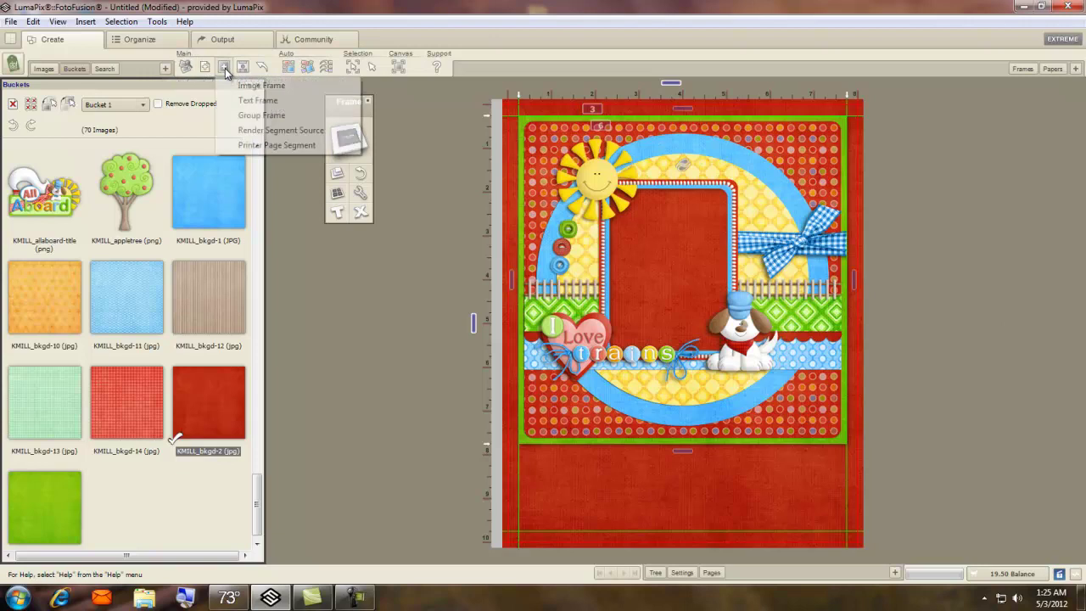
pyautogui.click(237, 83)
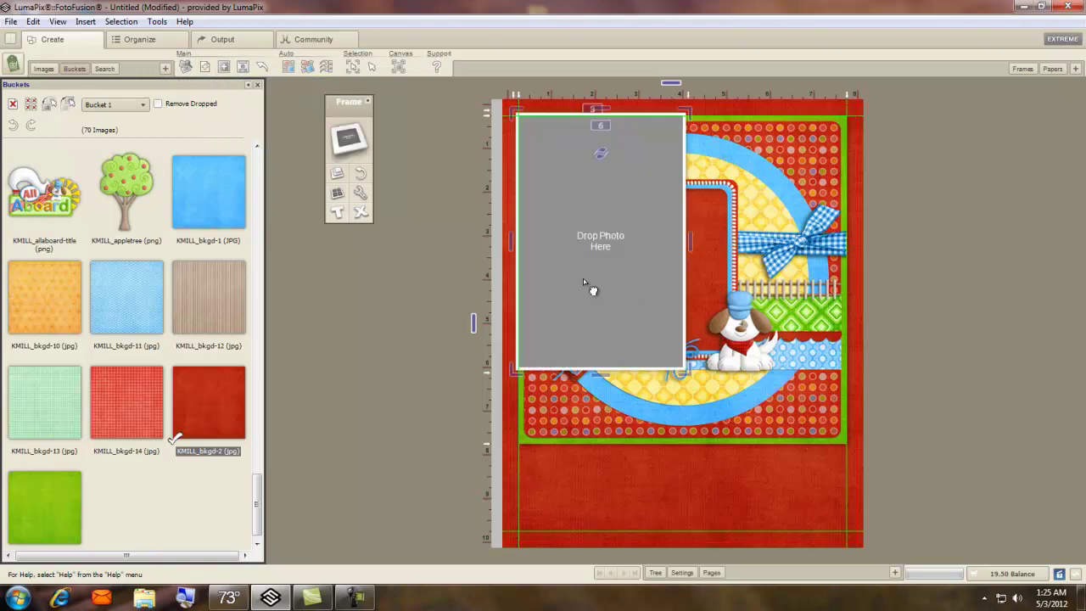
pyautogui.moveTo(584, 282); pyautogui.dragTo(652, 319)
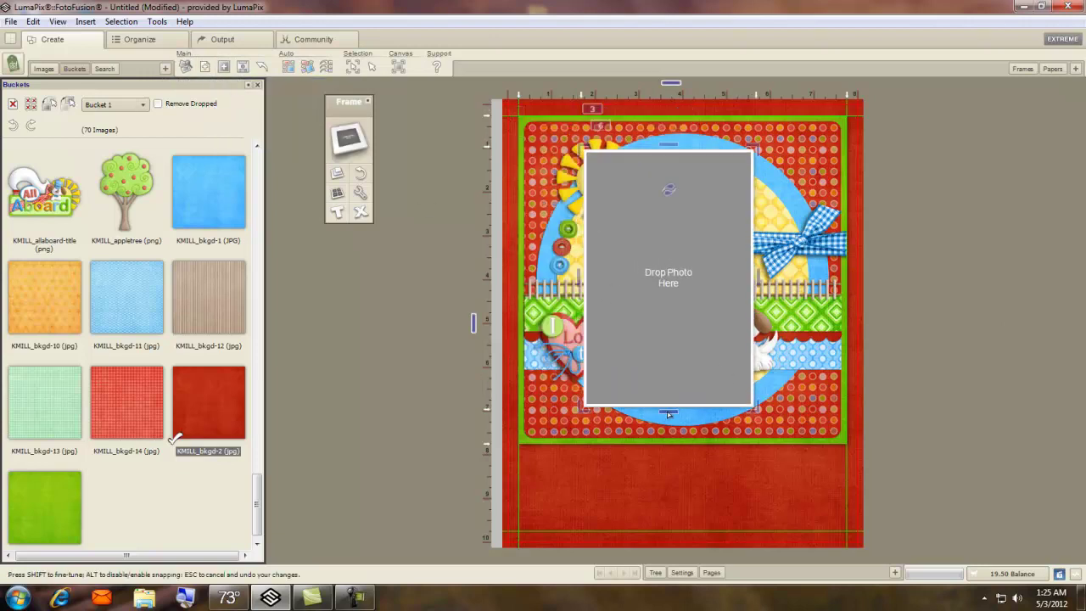
pyautogui.moveTo(669, 414); pyautogui.dragTo(679, 373)
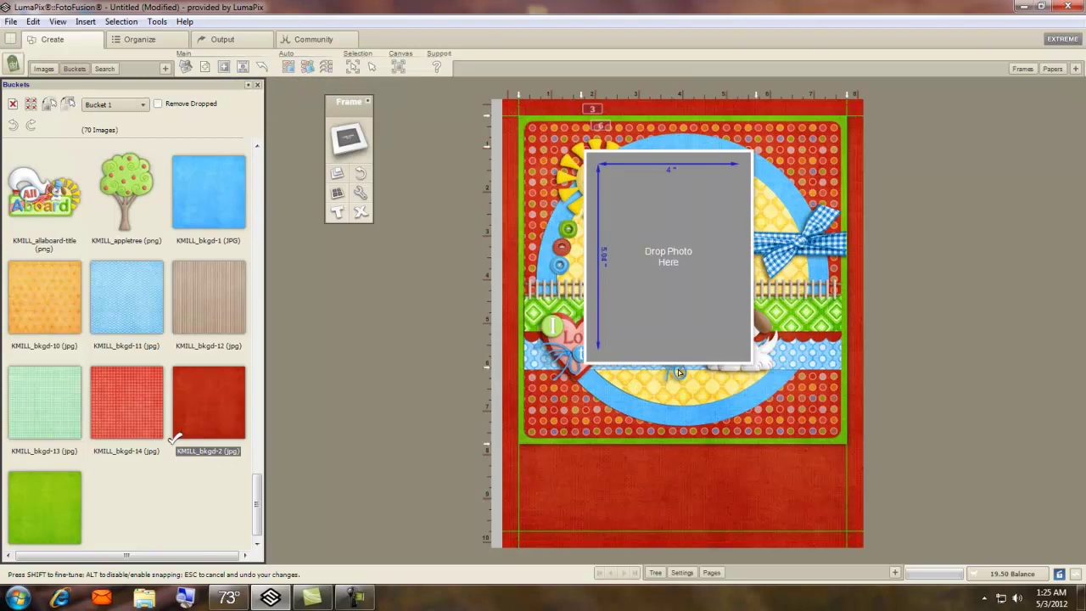
pyautogui.moveTo(670, 153); pyautogui.dragTo(671, 174)
pyautogui.moveTo(585, 270); pyautogui.dragTo(583, 280)
# Step: Send the photo frame to the back, behind the quick page
pyautogui.rightClick(629, 273)
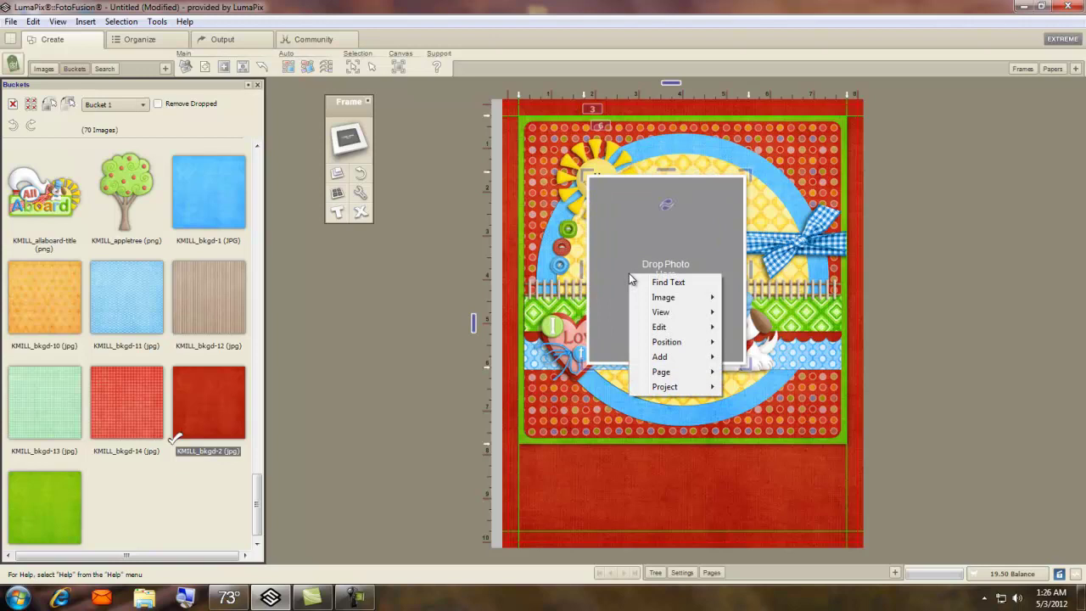
pyautogui.moveTo(678, 342)
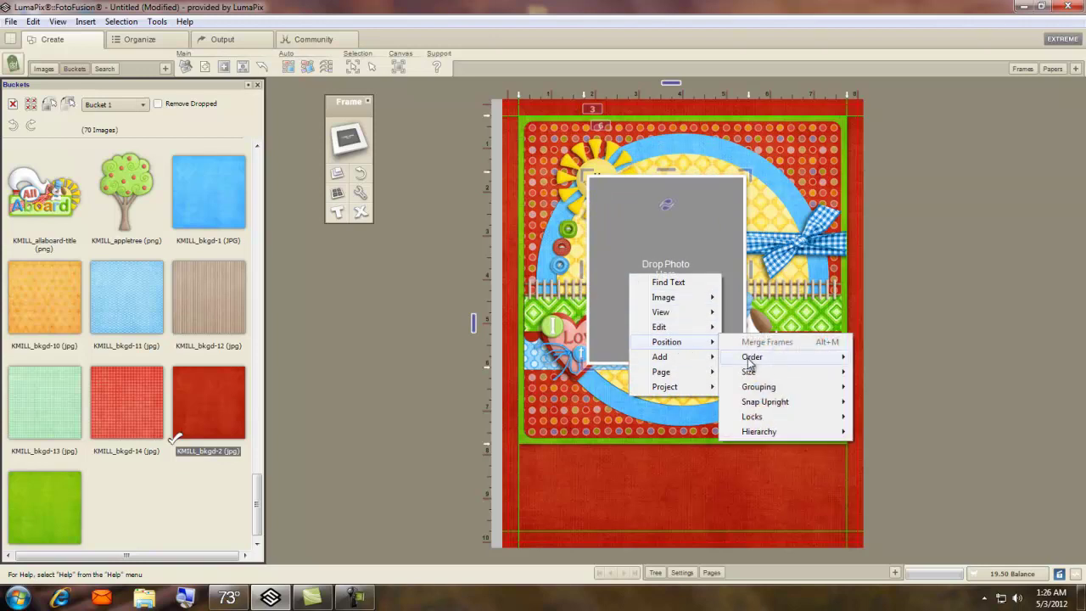
pyautogui.moveTo(751, 360)
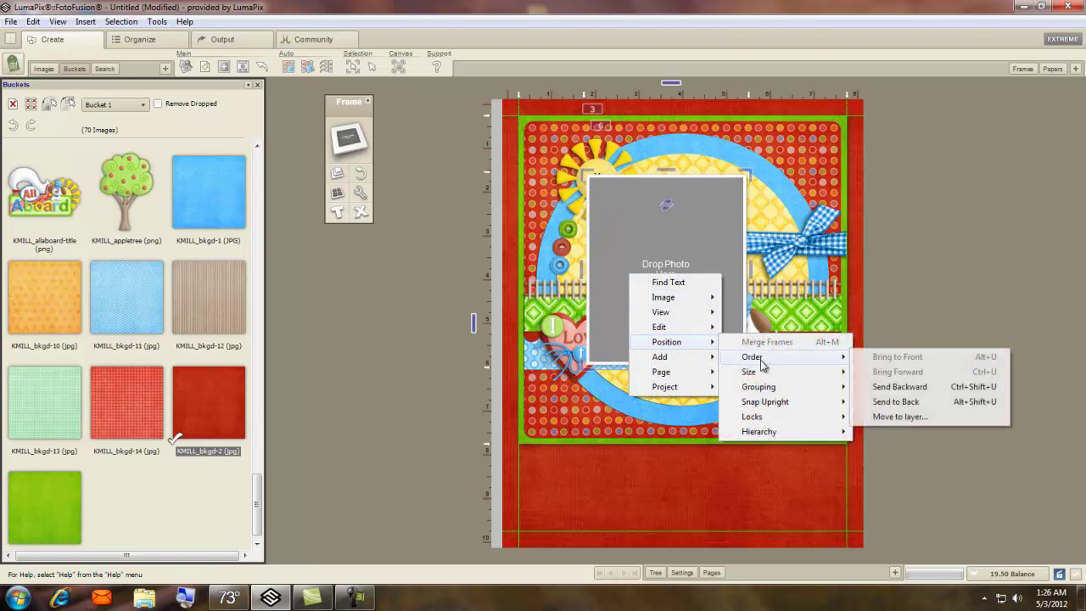
pyautogui.click(899, 401)
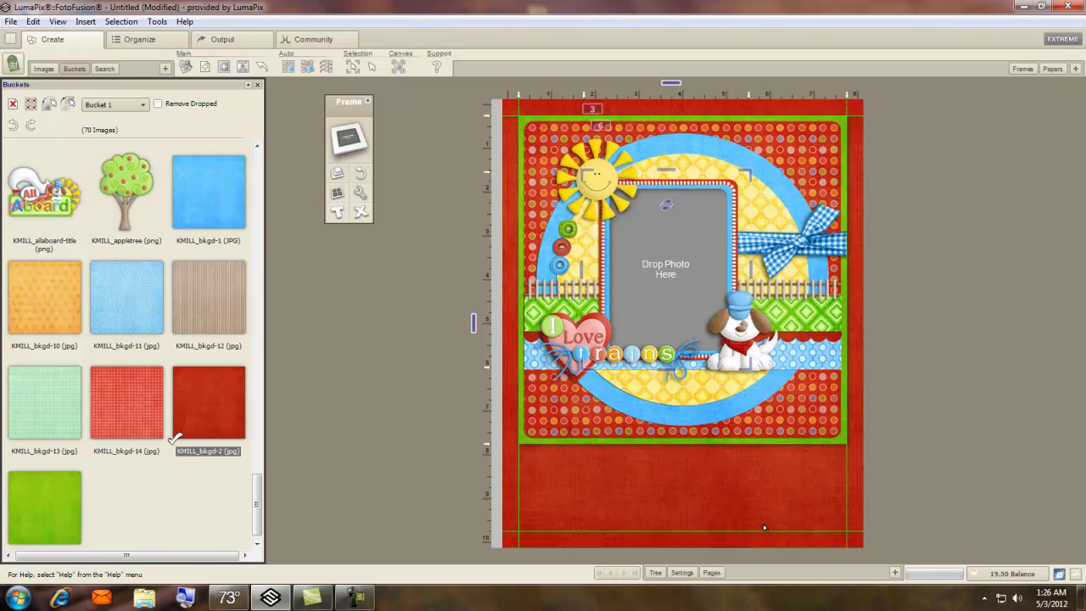
# Step: Add five single pages so the album has six, then switch to Page 2
pyautogui.click(711, 572)
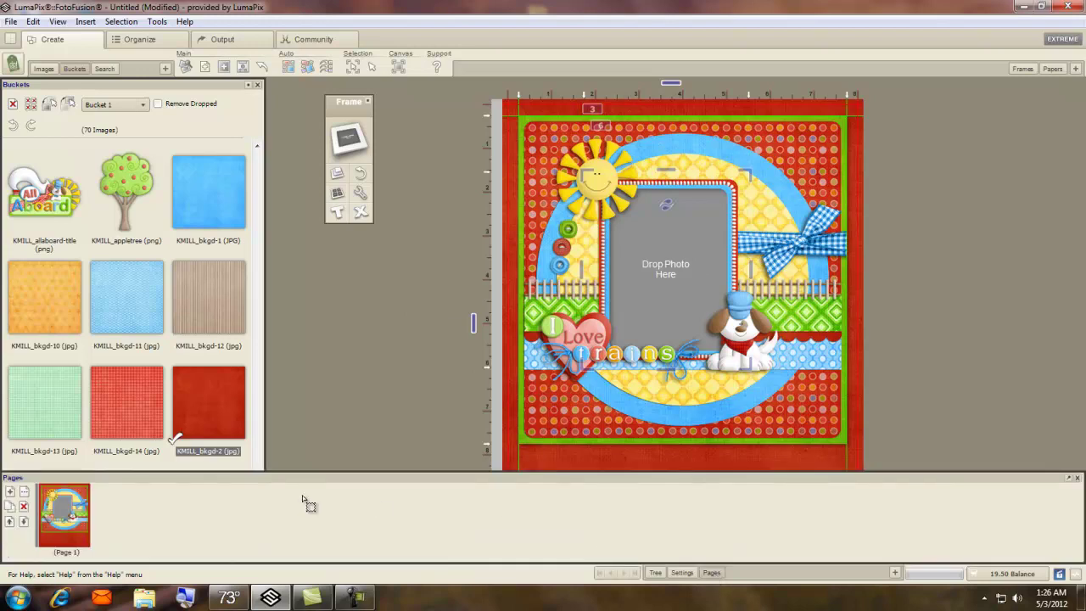
pyautogui.click(11, 493)
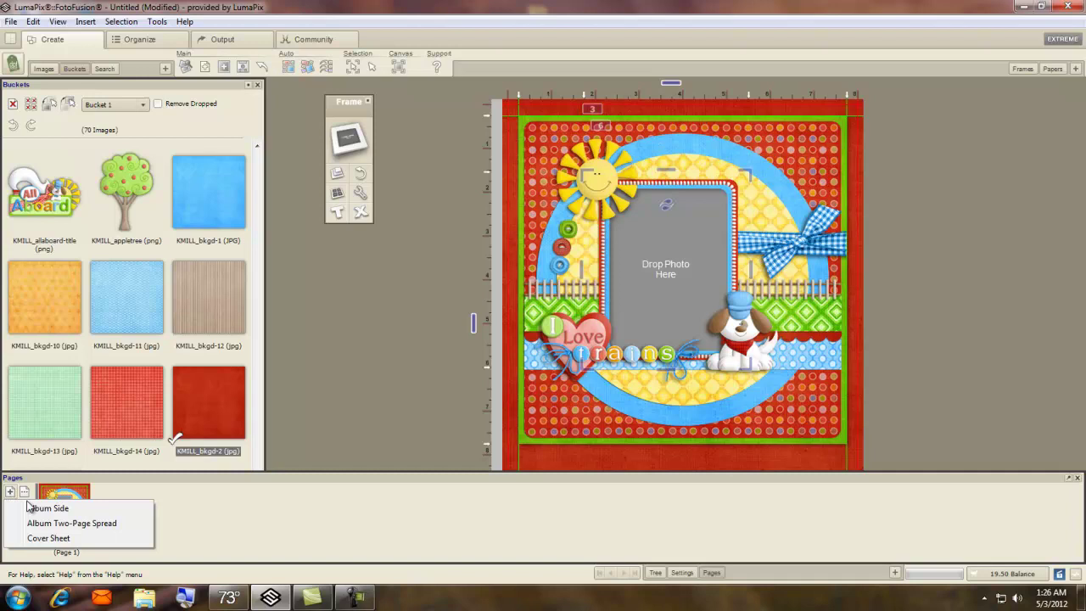
pyautogui.click(19, 505)
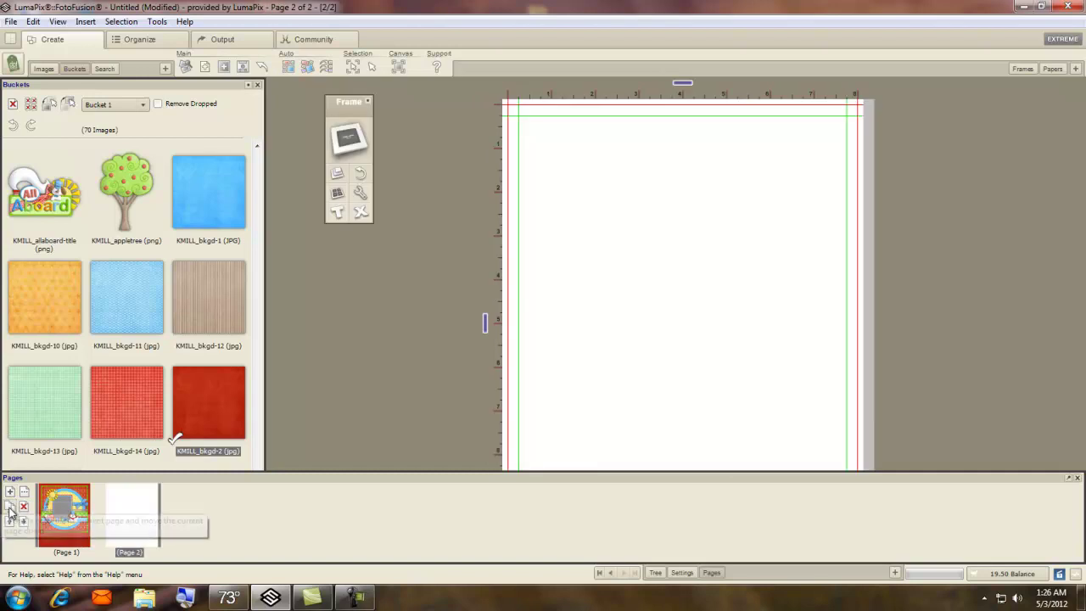
pyautogui.click(11, 509)
pyautogui.click(10, 509)
pyautogui.click(10, 509)
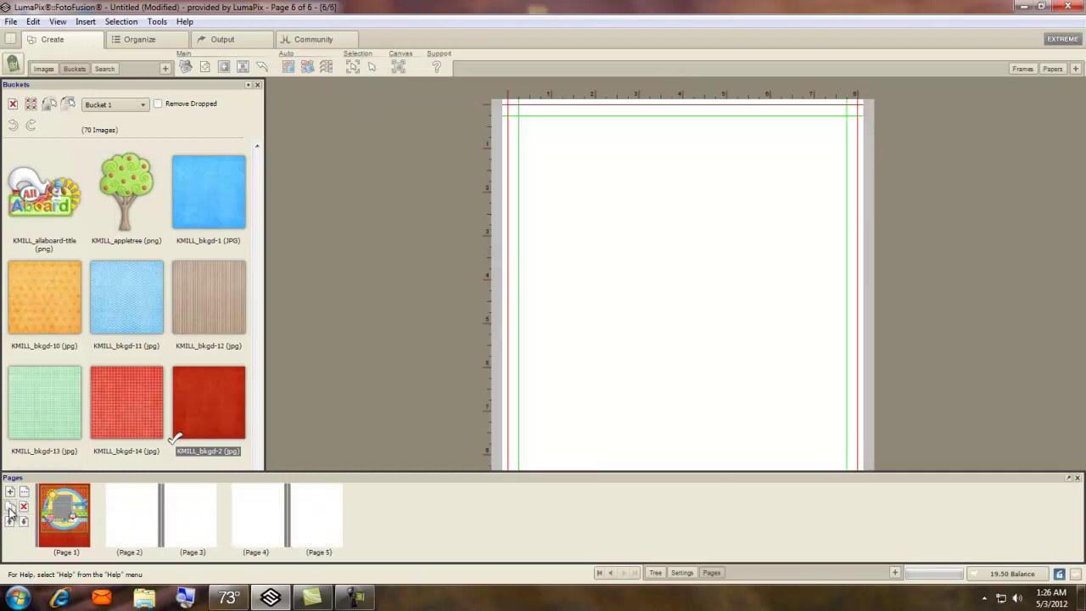
pyautogui.click(10, 509)
pyautogui.click(136, 534)
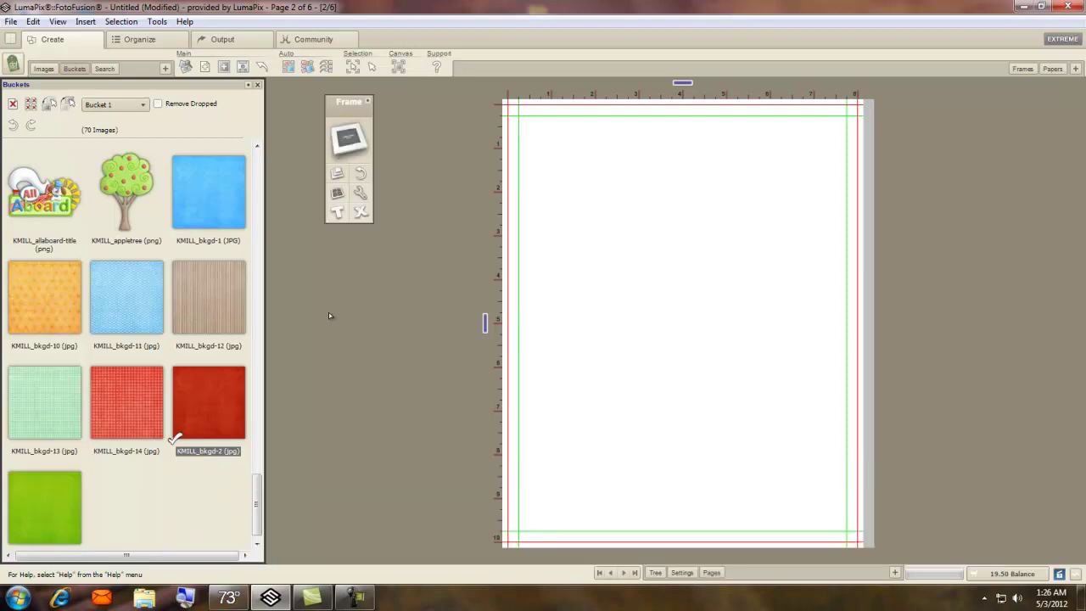
# Step: Set blue KMILL_bkgd-1 paper as Page 2's canvas background
pyautogui.moveTo(208, 191); pyautogui.dragTo(627, 283)
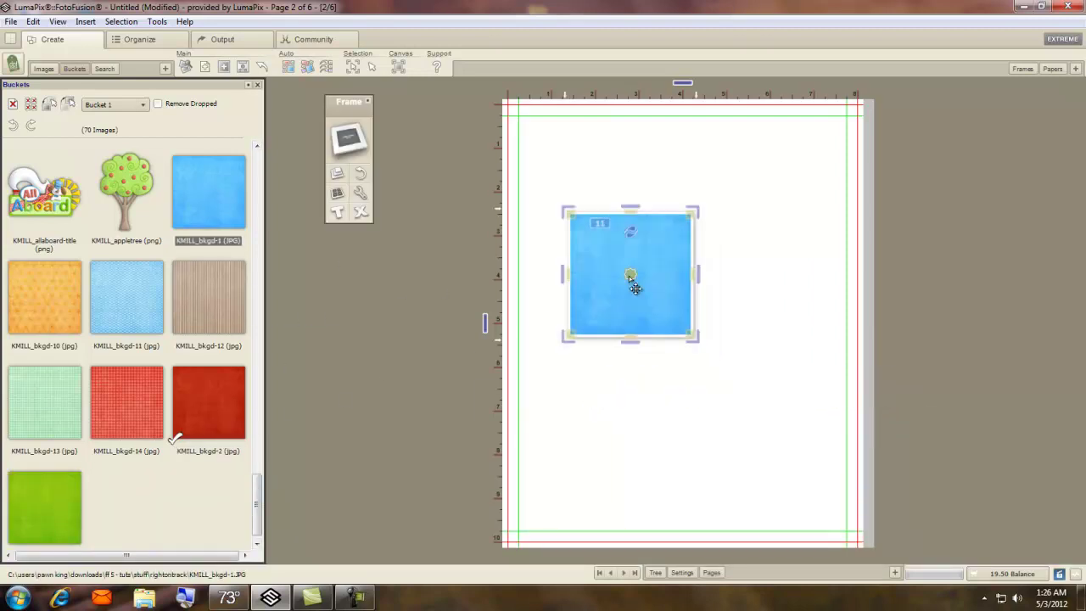
pyautogui.rightClick(628, 295)
pyautogui.moveTo(695, 314)
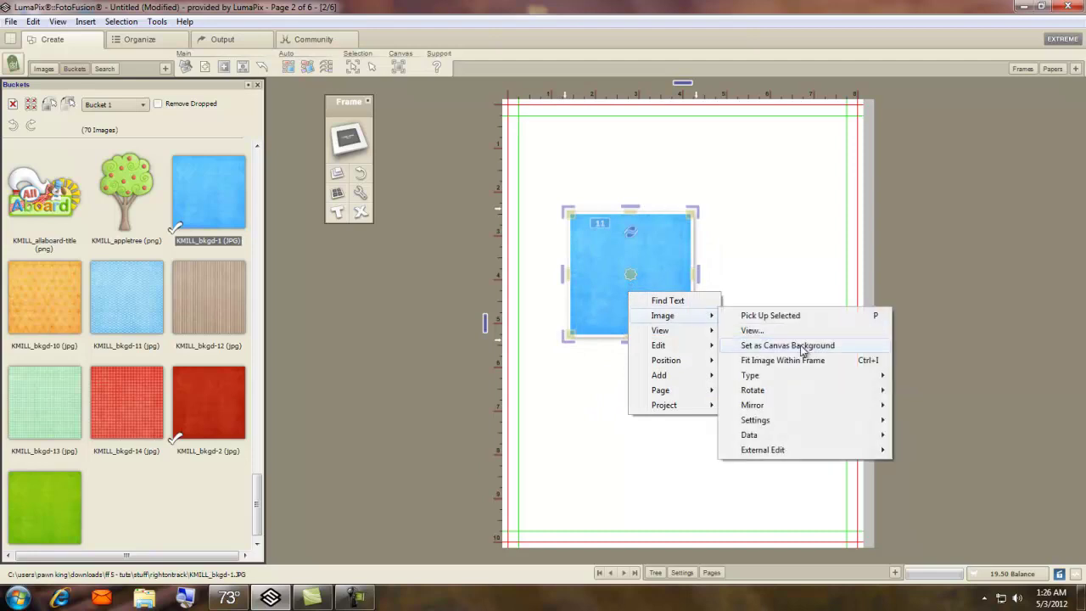
pyautogui.click(801, 346)
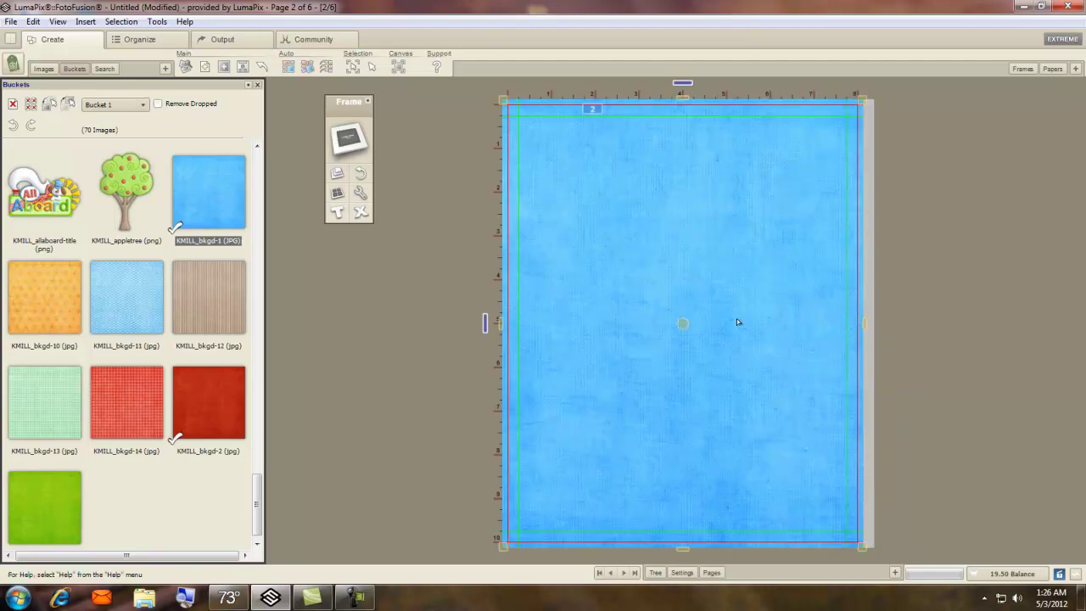
# Step: Place the KMILL_ROT_QP-3 TRACK quick page and enlarge it to fill most of the page
pyautogui.moveTo(257, 507); pyautogui.dragTo(251, 341)
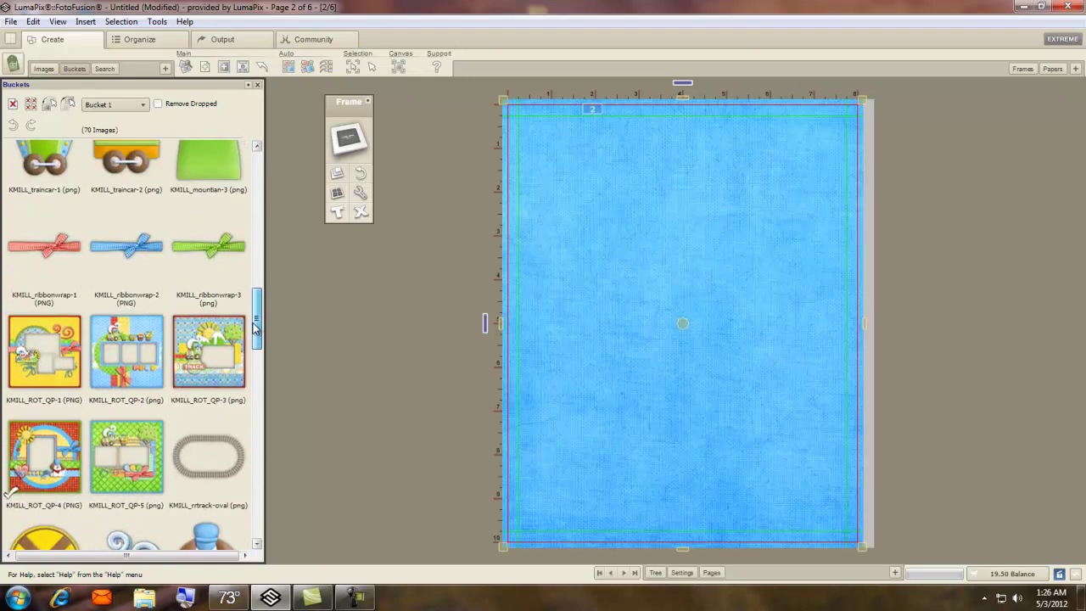
pyautogui.moveTo(179, 327); pyautogui.dragTo(630, 249)
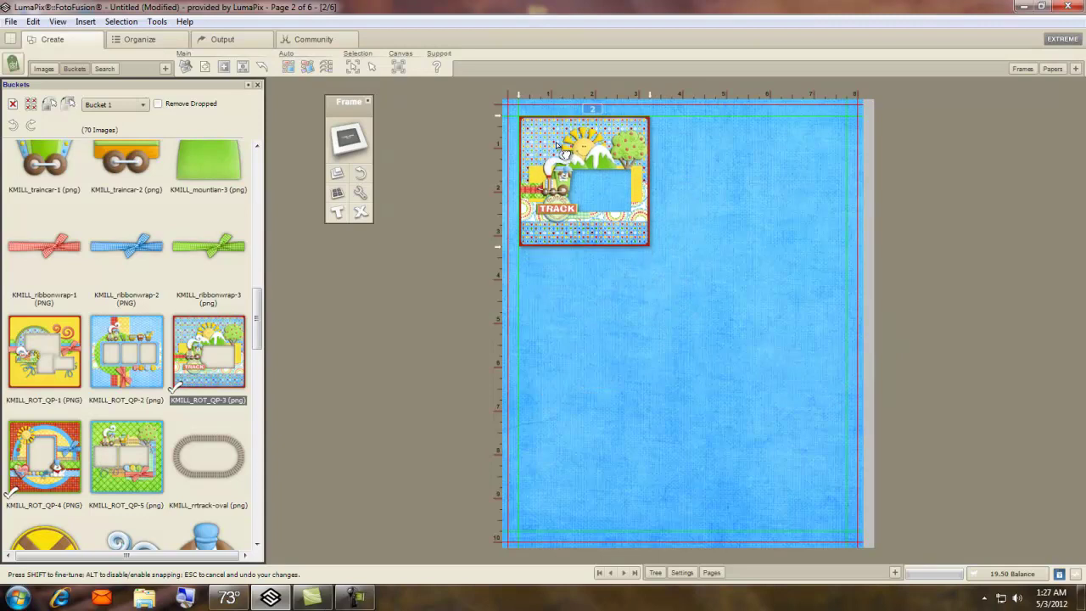
pyautogui.moveTo(586, 256); pyautogui.dragTo(593, 455)
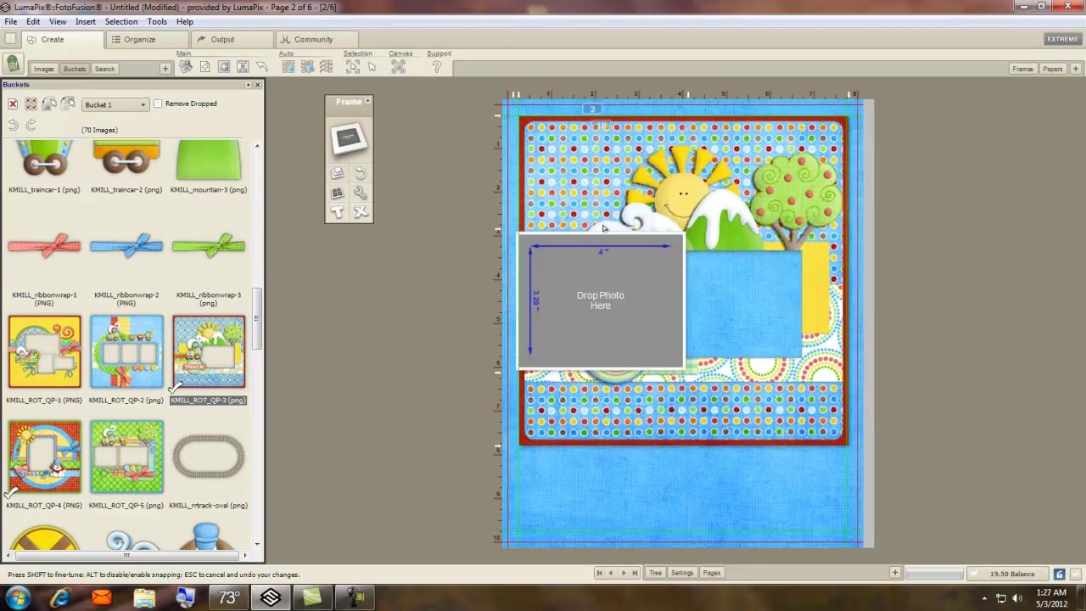
# Step: Move the photo well to the right opening, send it backward, and open Page 3
pyautogui.moveTo(591, 286); pyautogui.dragTo(703, 285)
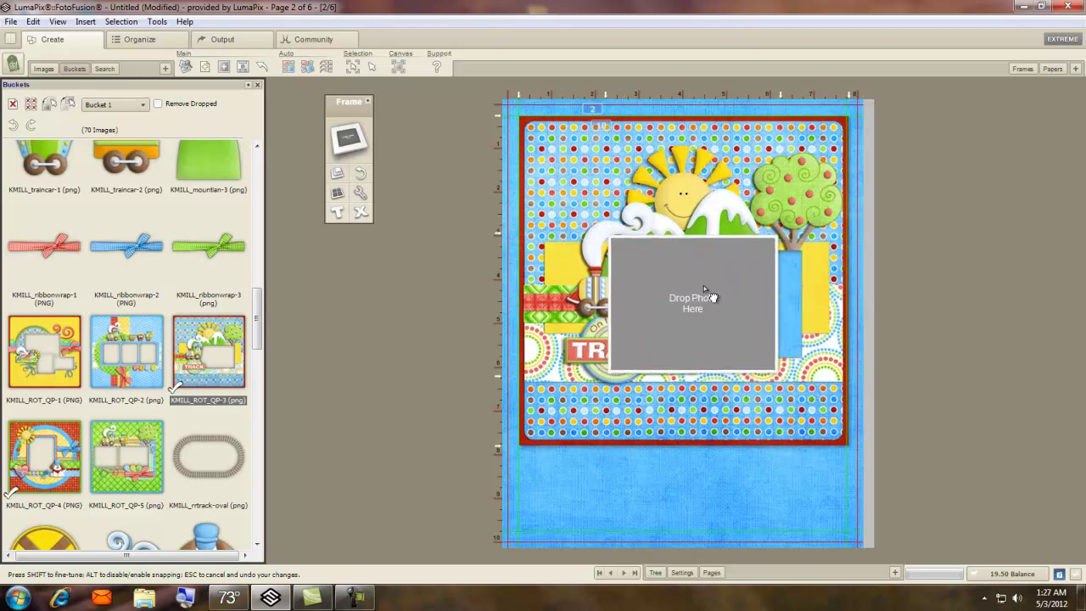
pyautogui.rightClick(771, 309)
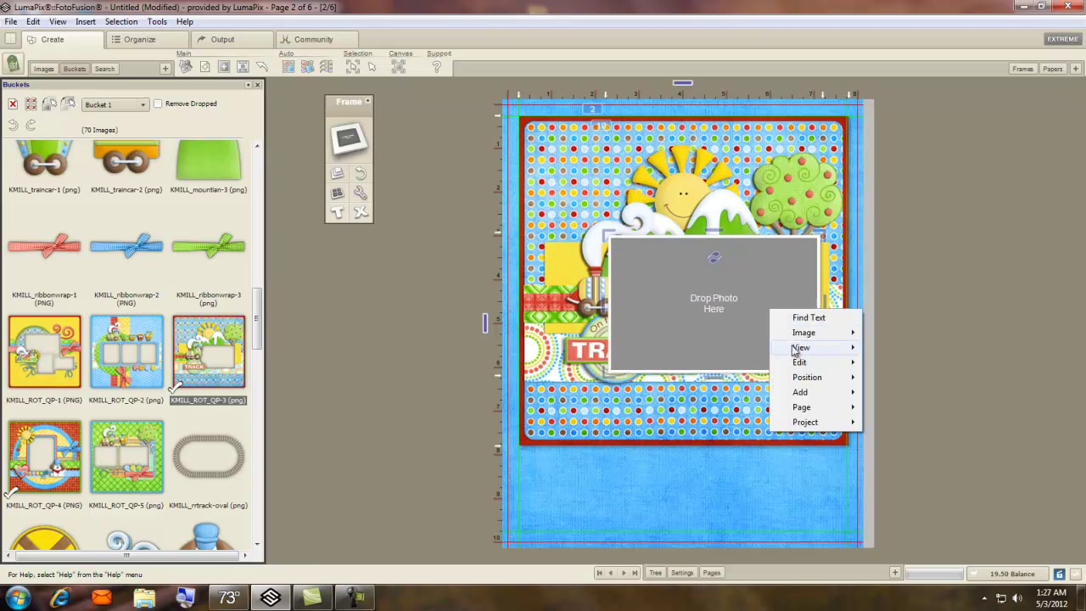
pyautogui.moveTo(802, 382)
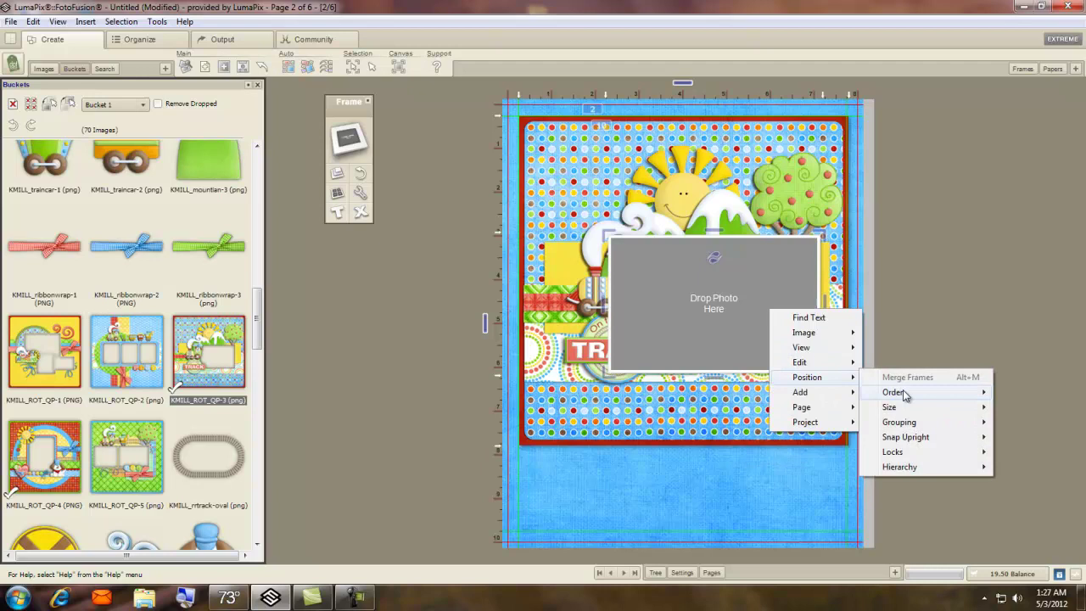
pyautogui.moveTo(892, 392)
pyautogui.click(768, 437)
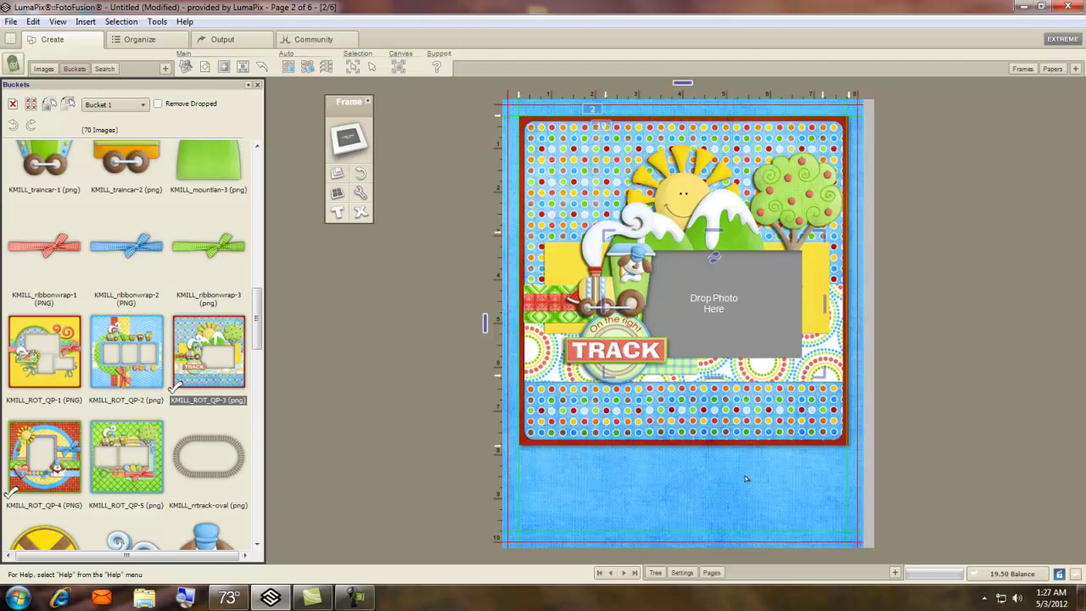
pyautogui.click(711, 573)
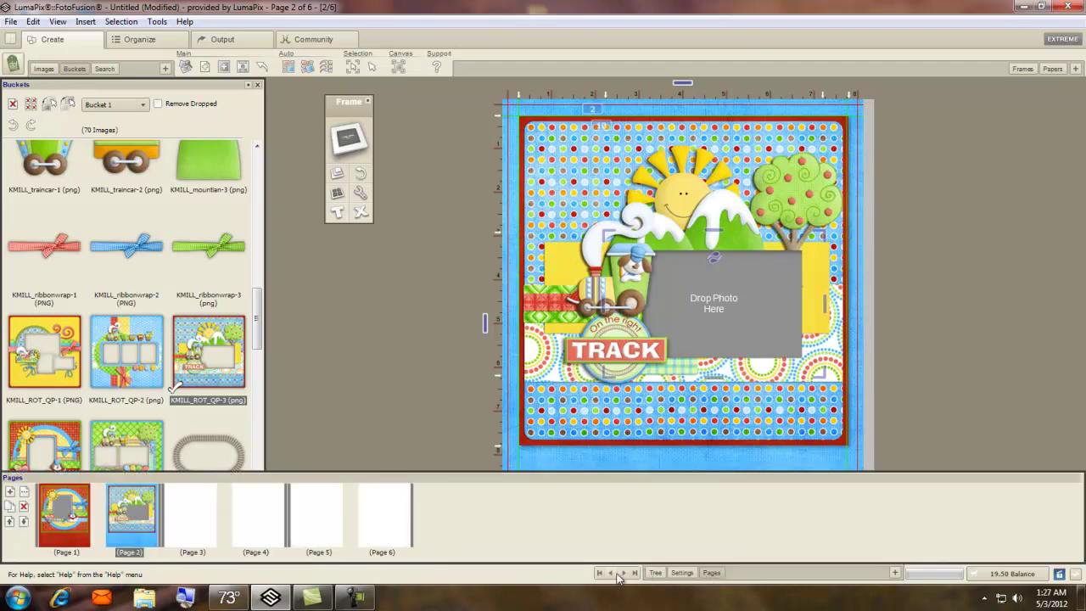
pyautogui.click(624, 573)
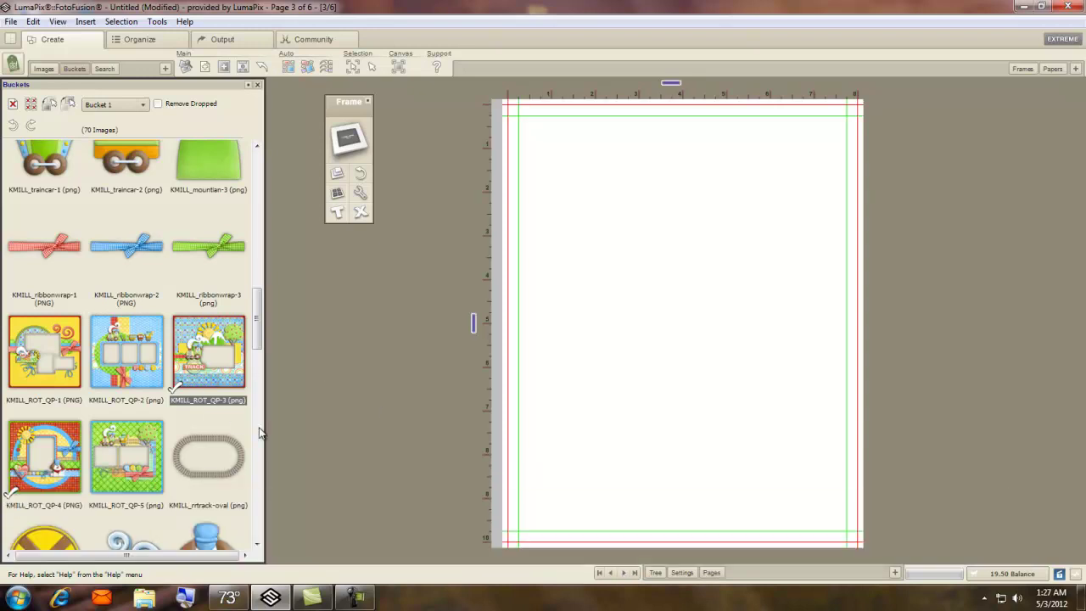
# Step: Place the KMILL_ROT_QP-1 All Aboard quick page on Page 3
pyautogui.click(38, 373)
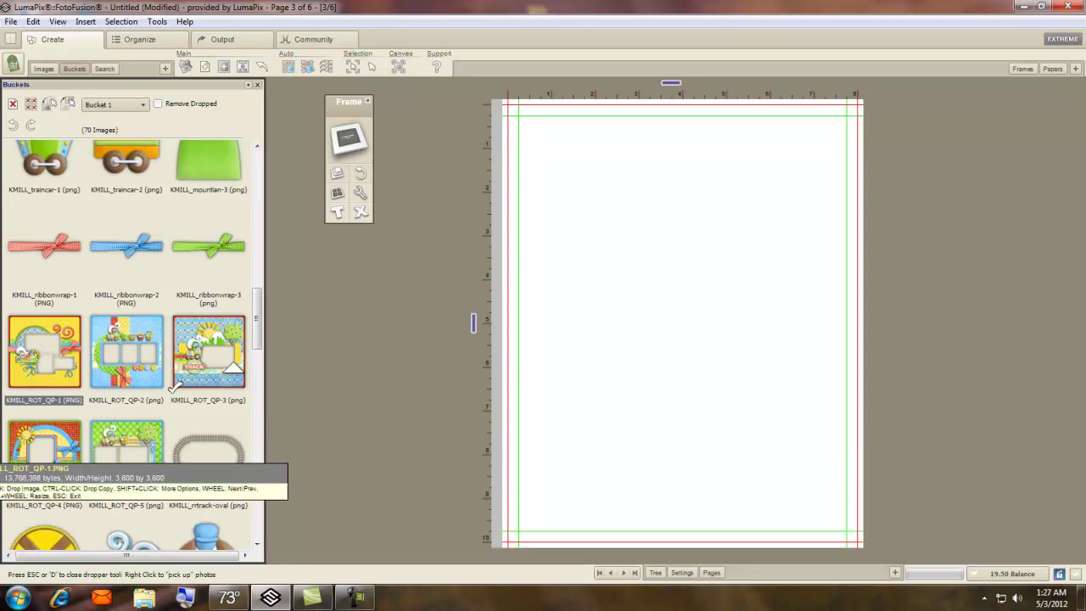
pyautogui.click(586, 188)
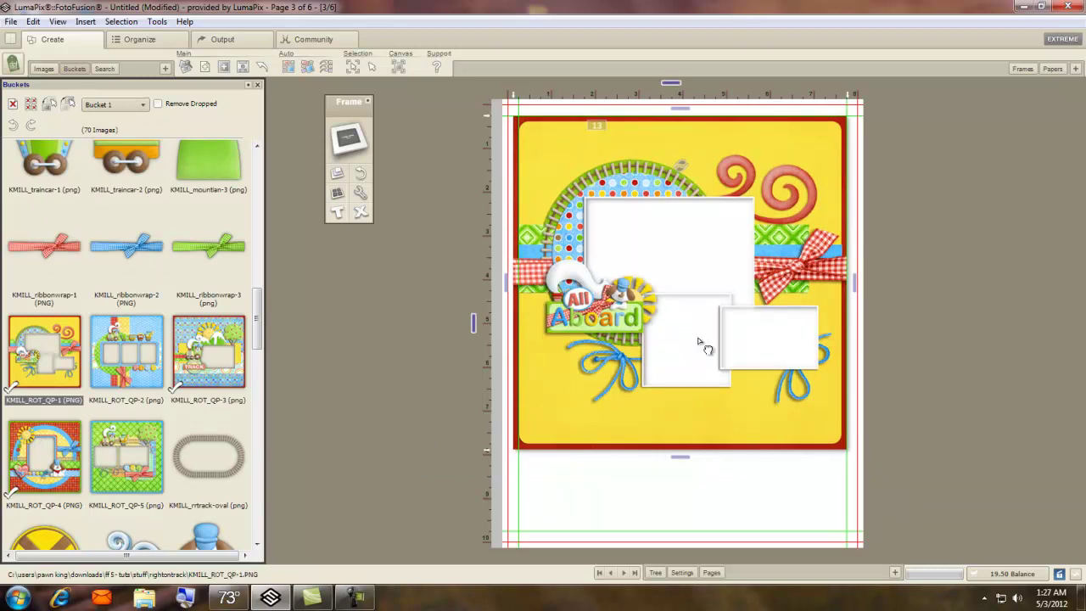
pyautogui.moveTo(254, 318); pyautogui.dragTo(261, 421)
# Step: Set yellow KMILL_bkgd-4 paper as the page's canvas background
pyautogui.click(44, 330)
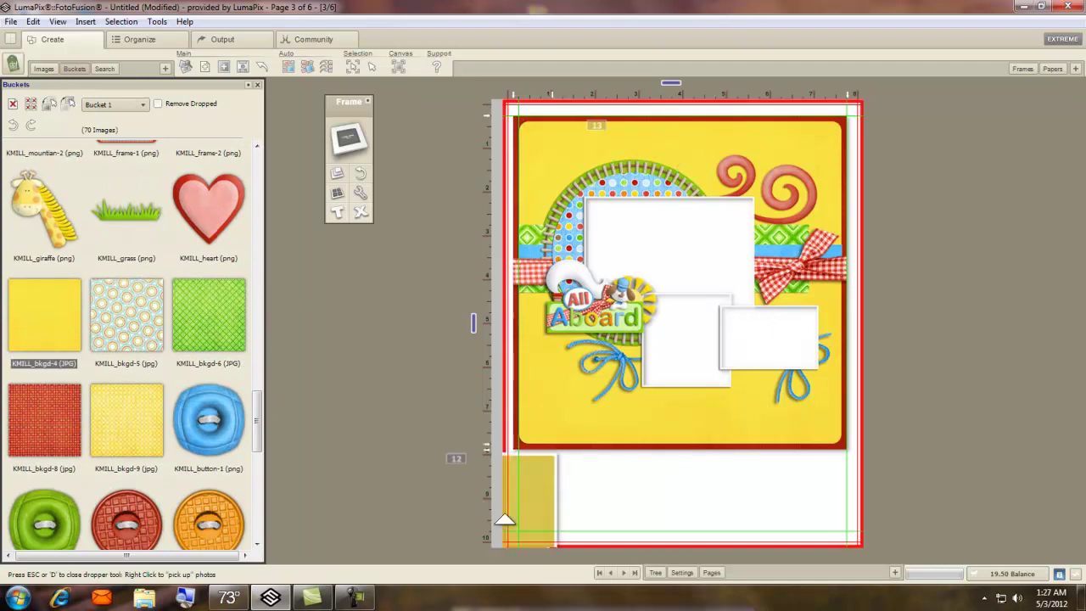
pyautogui.click(570, 514)
pyautogui.rightClick(568, 509)
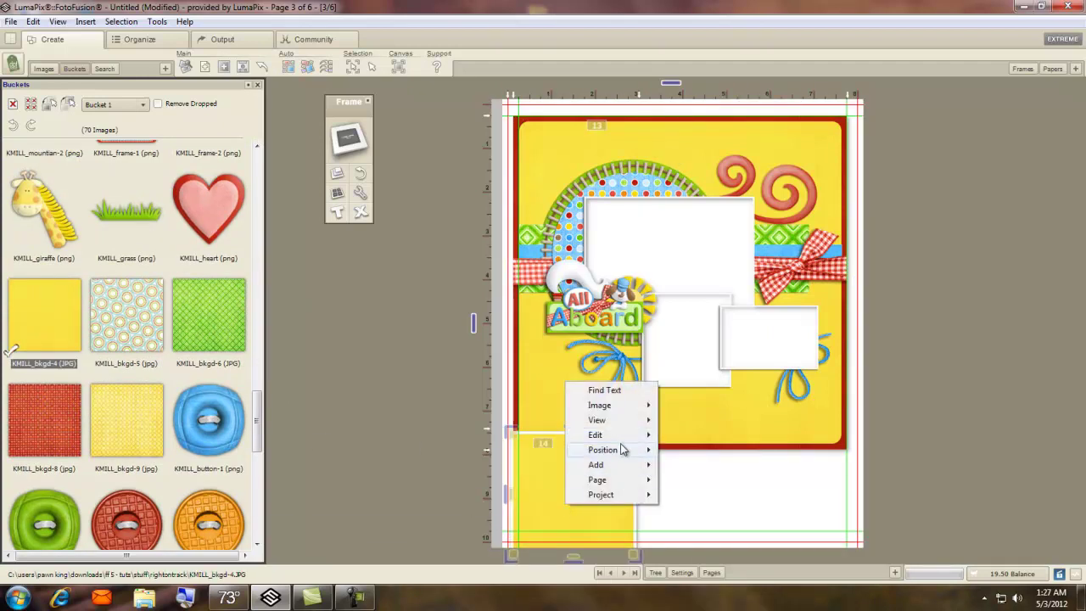
pyautogui.moveTo(615, 410)
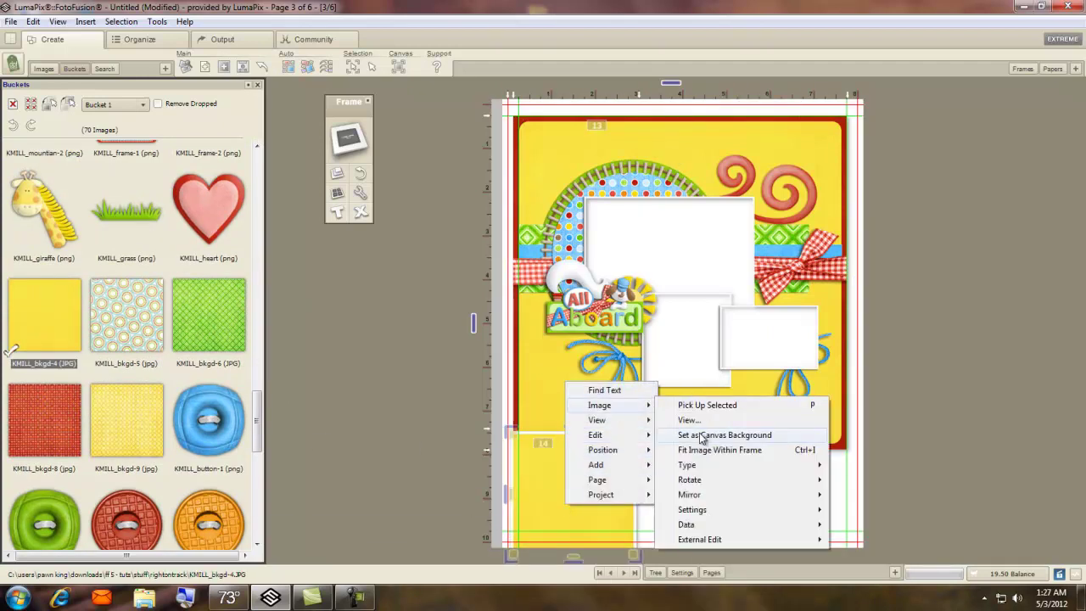
pyautogui.click(706, 436)
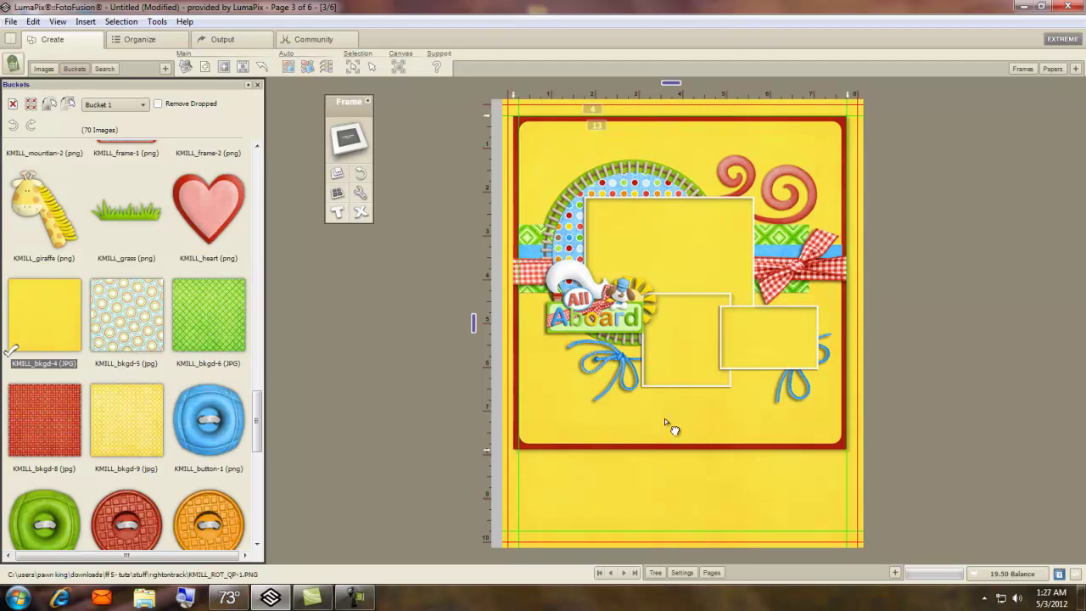
# Step: Add an empty image frame, shortened and widened over the circle embellishment
pyautogui.click(225, 67)
pyautogui.click(251, 87)
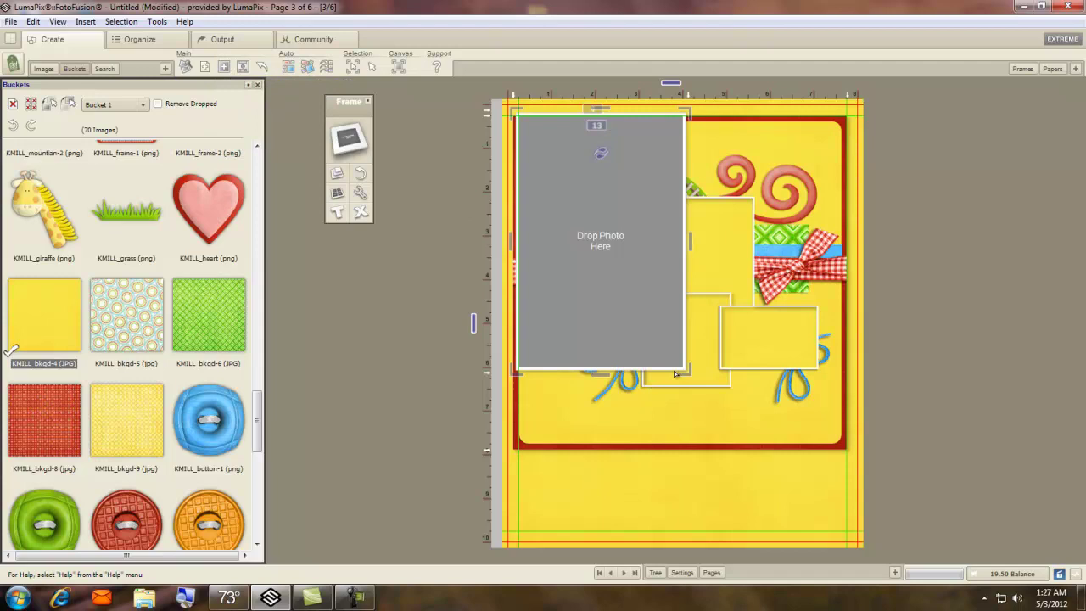
pyautogui.moveTo(689, 377); pyautogui.dragTo(676, 230)
pyautogui.moveTo(589, 174); pyautogui.dragTo(630, 255)
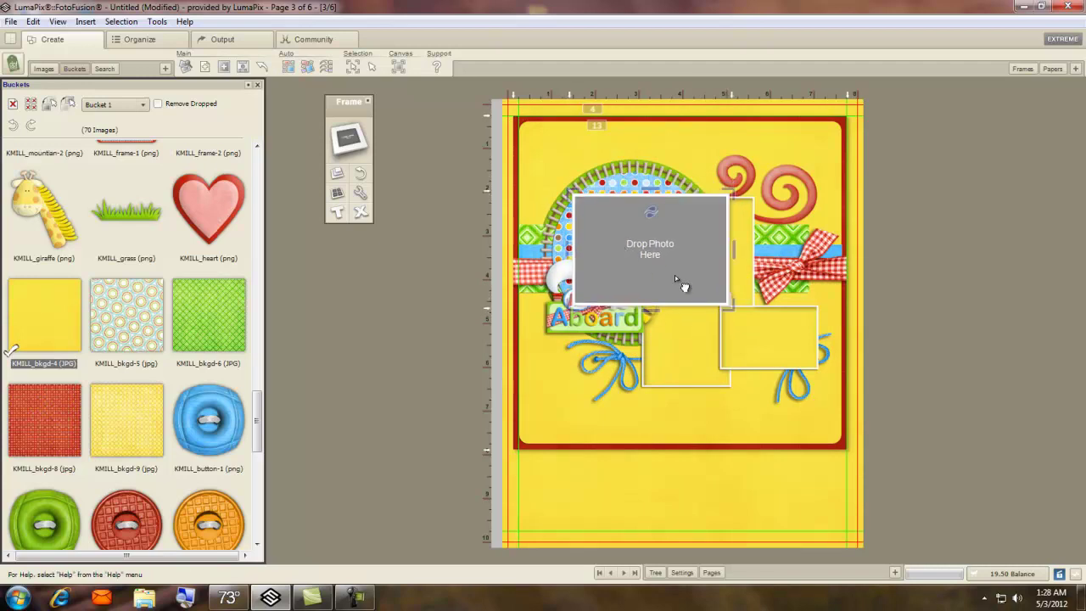
pyautogui.moveTo(731, 309); pyautogui.dragTo(773, 312)
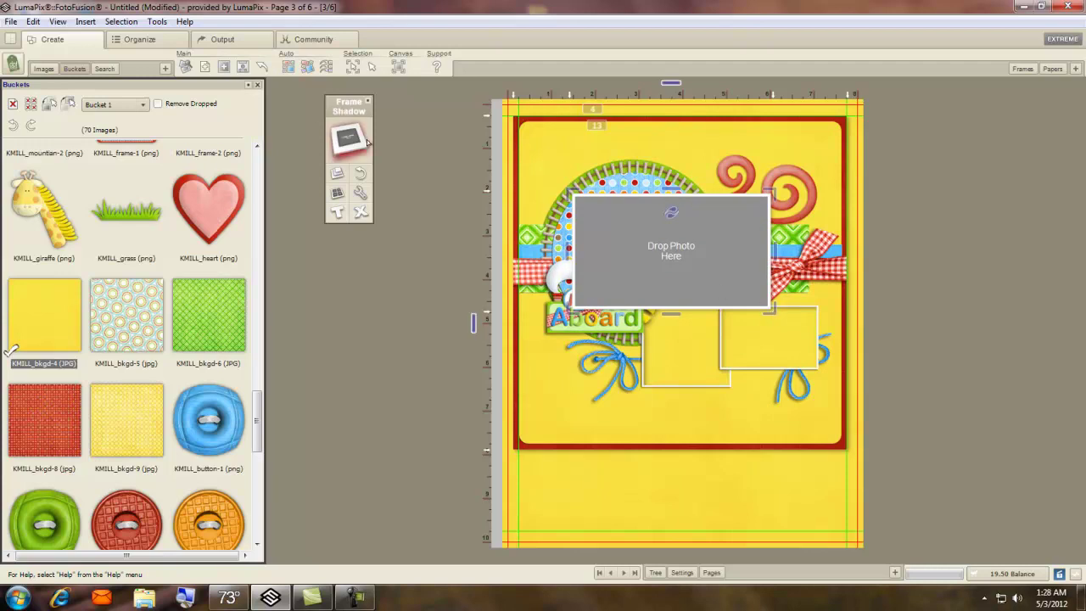
# Step: Add a second empty frame, shortened from the top and narrowed for the lower opening
pyautogui.click(225, 67)
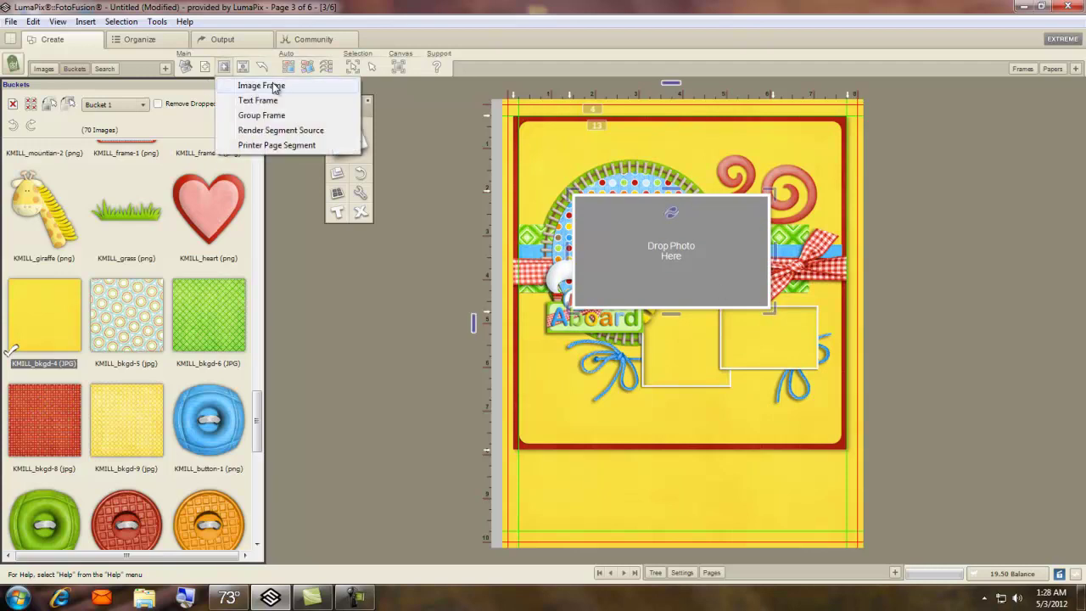
pyautogui.click(278, 89)
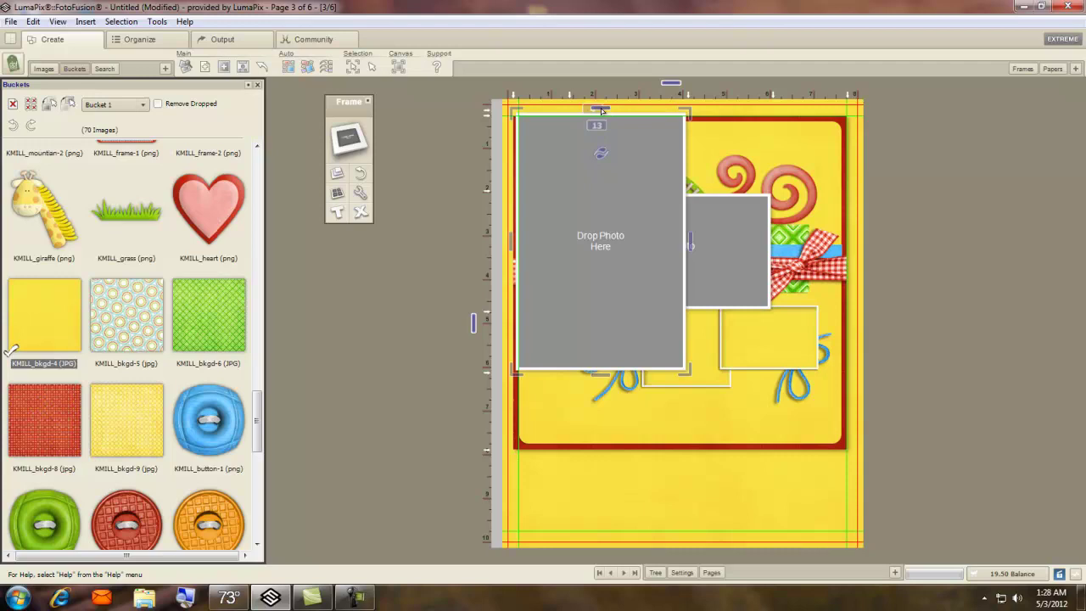
pyautogui.moveTo(601, 110); pyautogui.dragTo(601, 257)
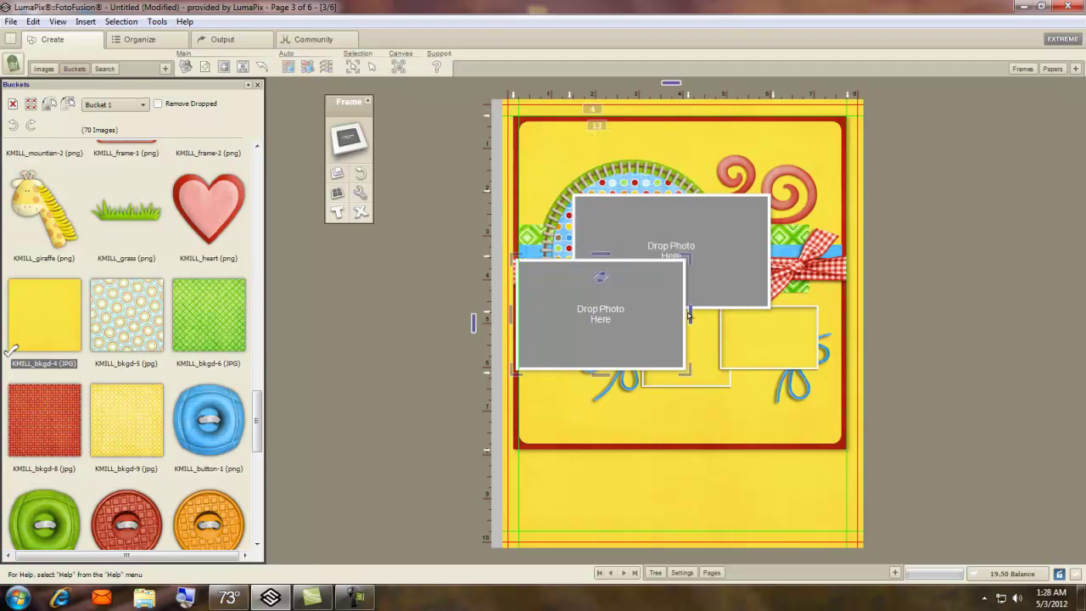
pyautogui.moveTo(689, 315); pyautogui.dragTo(681, 368)
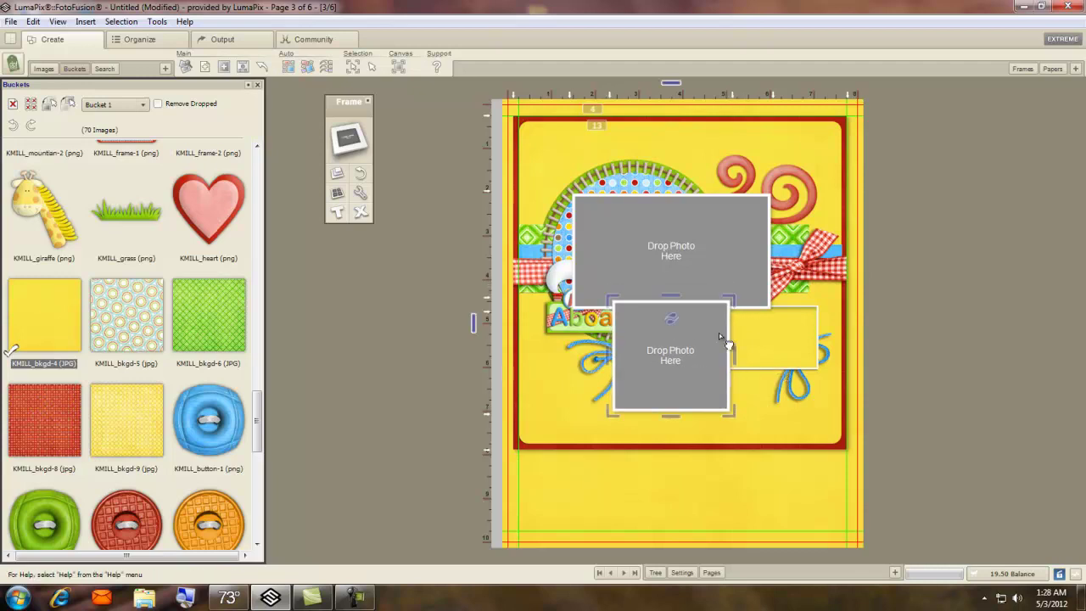
# Step: Add a third empty frame and reshape it into a small landscape at the lower right
pyautogui.click(224, 66)
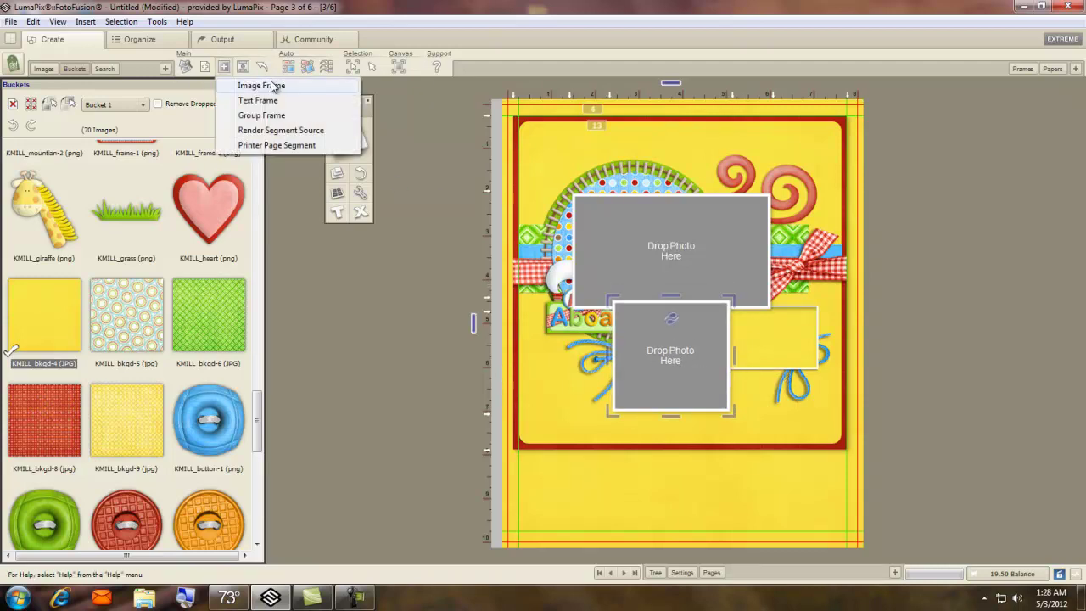
pyautogui.click(273, 87)
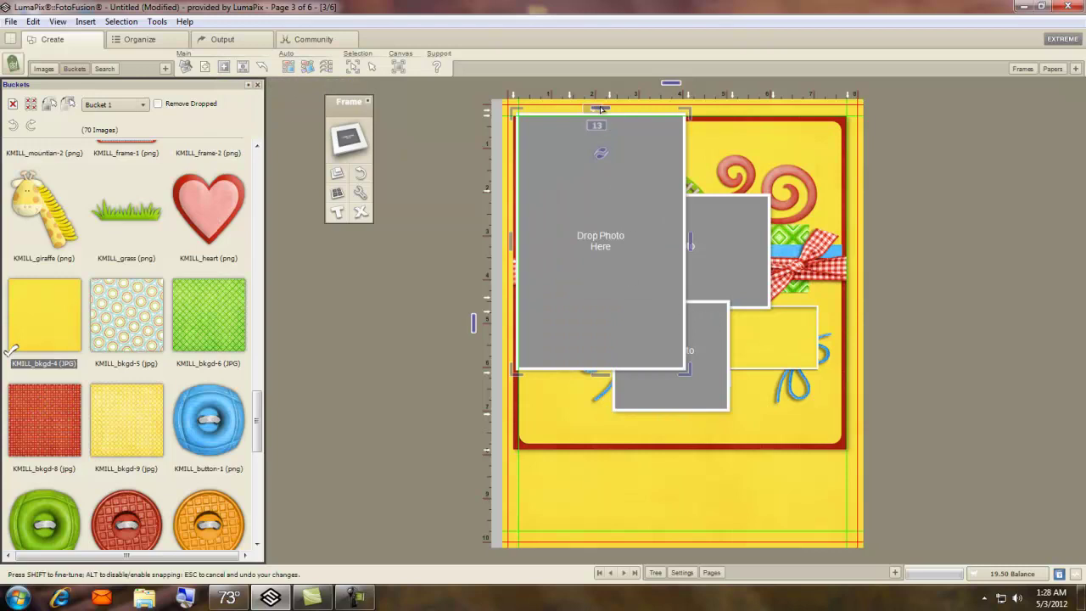
pyautogui.moveTo(593, 111); pyautogui.dragTo(594, 271)
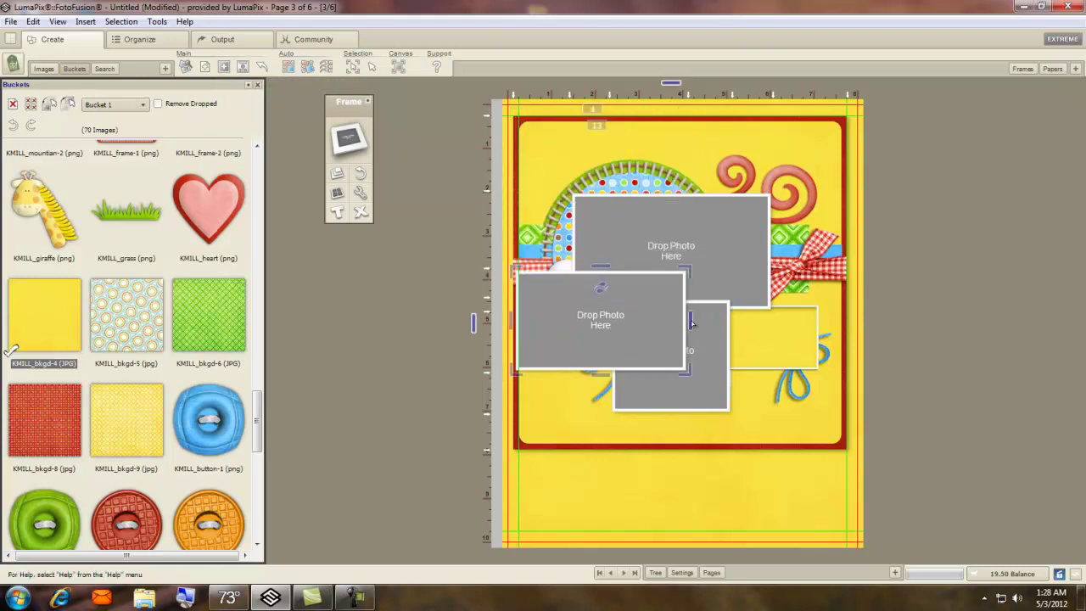
pyautogui.moveTo(678, 319); pyautogui.dragTo(788, 356)
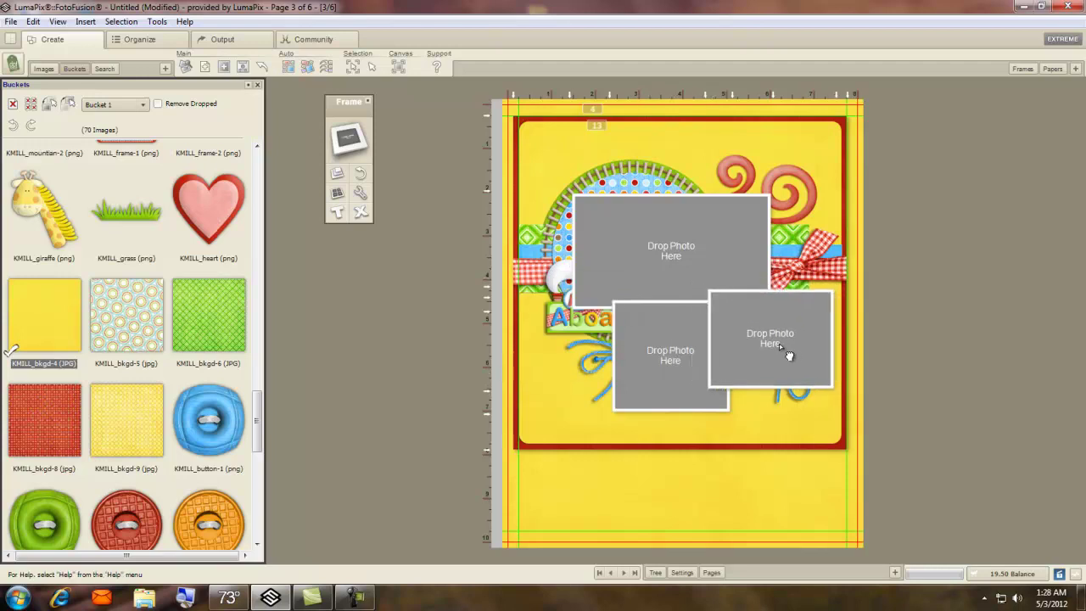
# Step: Turn off the frame border and replicate the borderless setting to all three frames
pyautogui.click(341, 154)
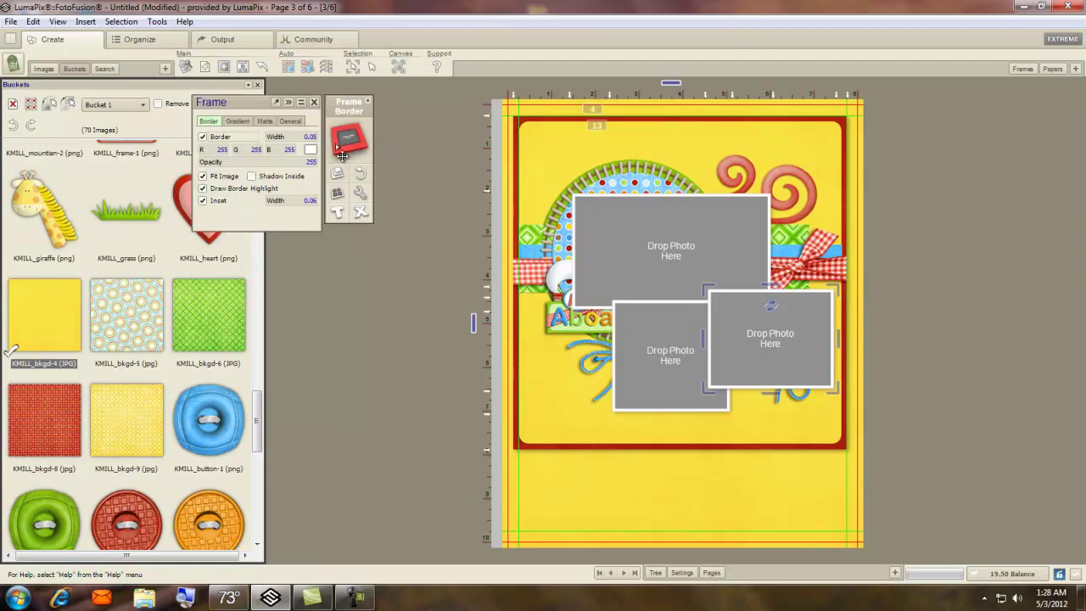
pyautogui.click(202, 137)
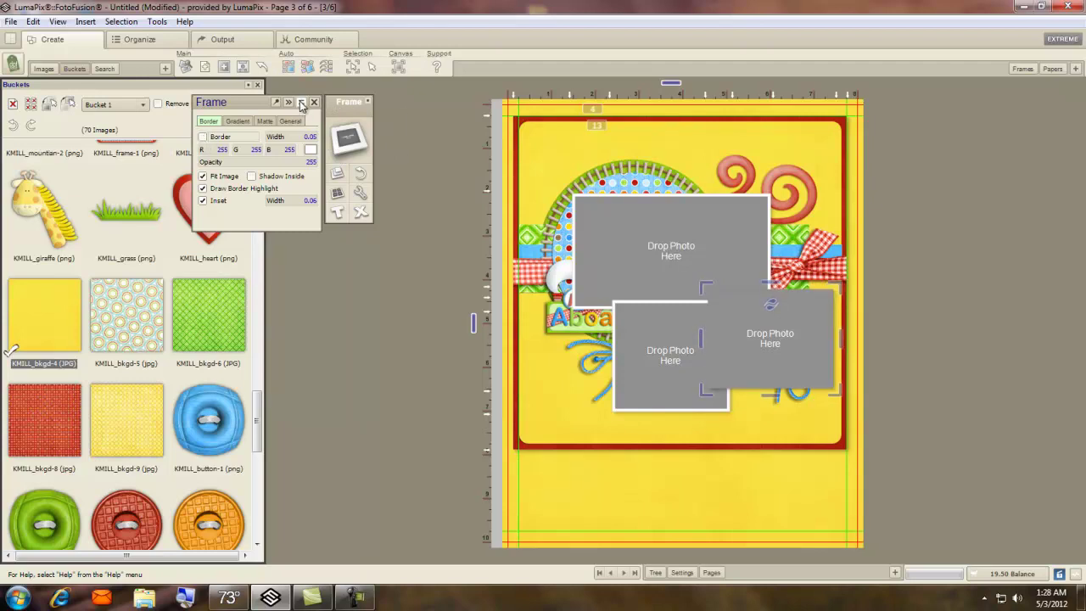
pyautogui.click(301, 103)
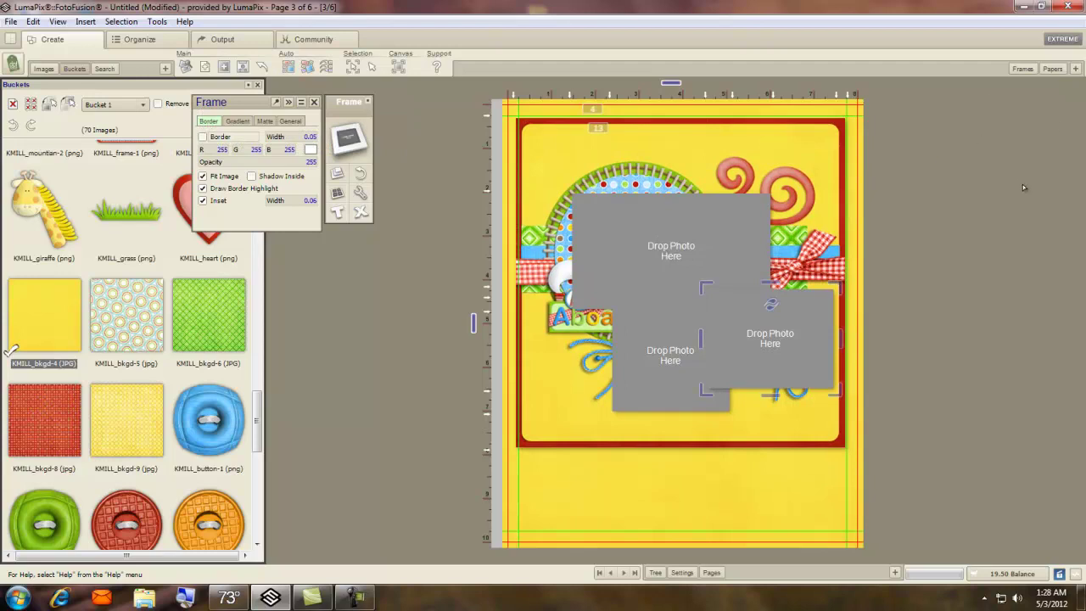
# Step: Bring the All Aboard quick page to the front, over the photo frames
pyautogui.click(799, 163)
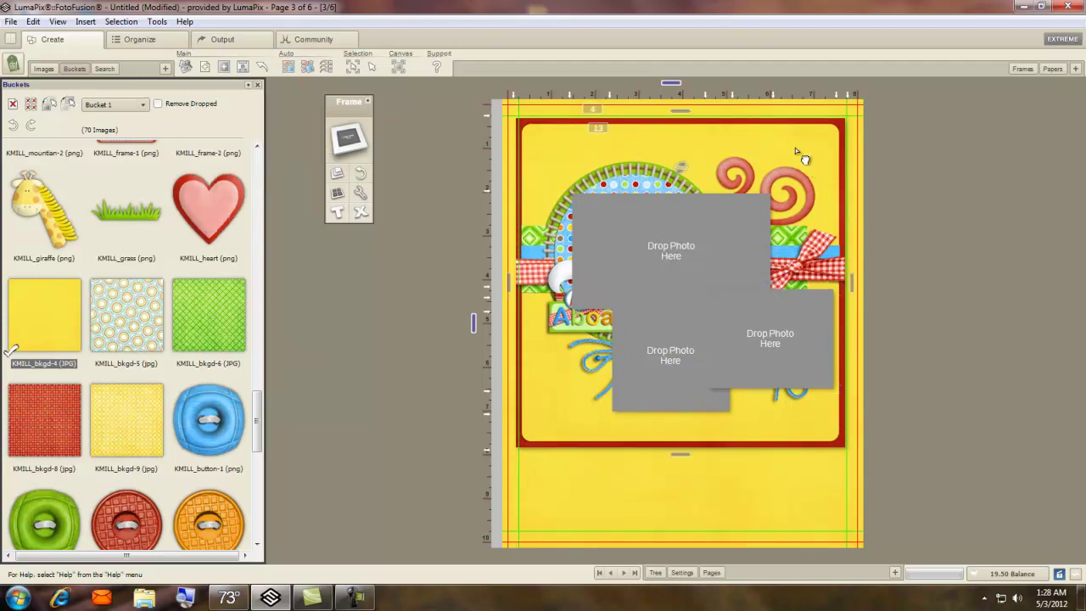
pyautogui.rightClick(787, 156)
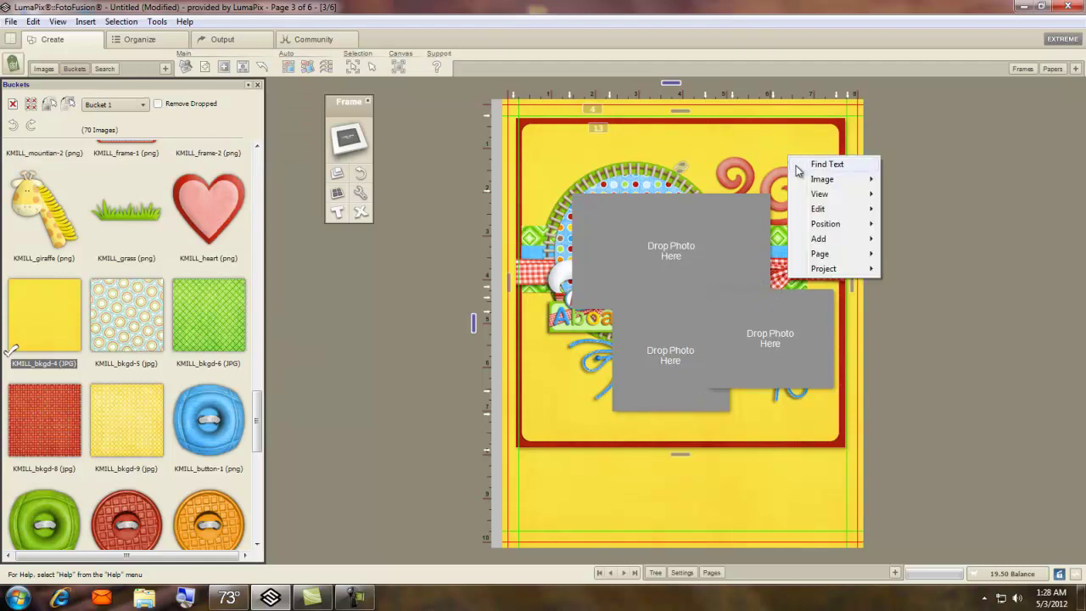
pyautogui.moveTo(826, 224)
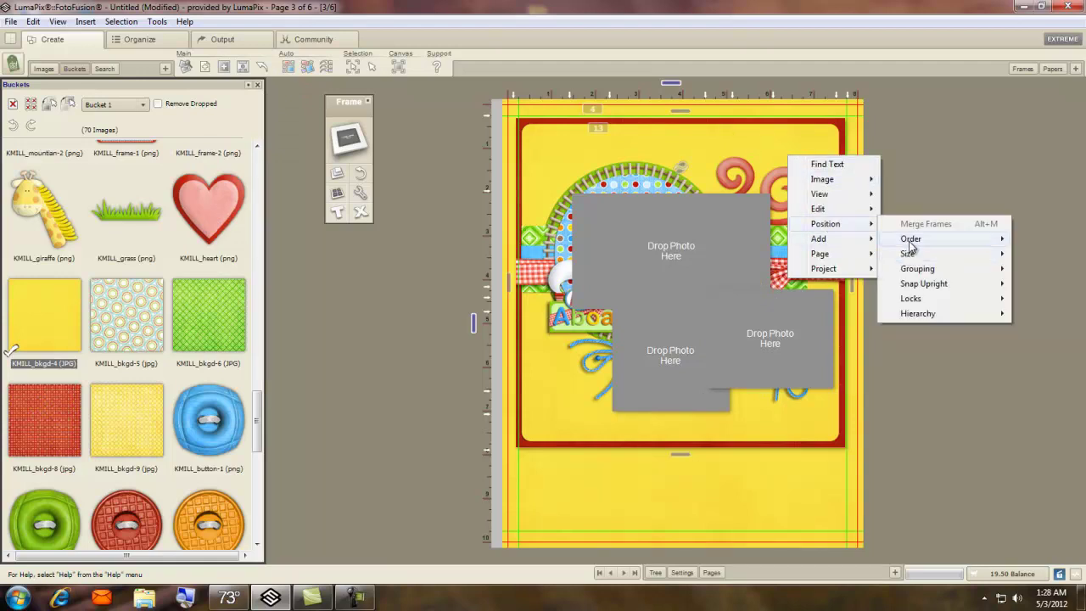
pyautogui.moveTo(912, 240)
pyautogui.click(849, 243)
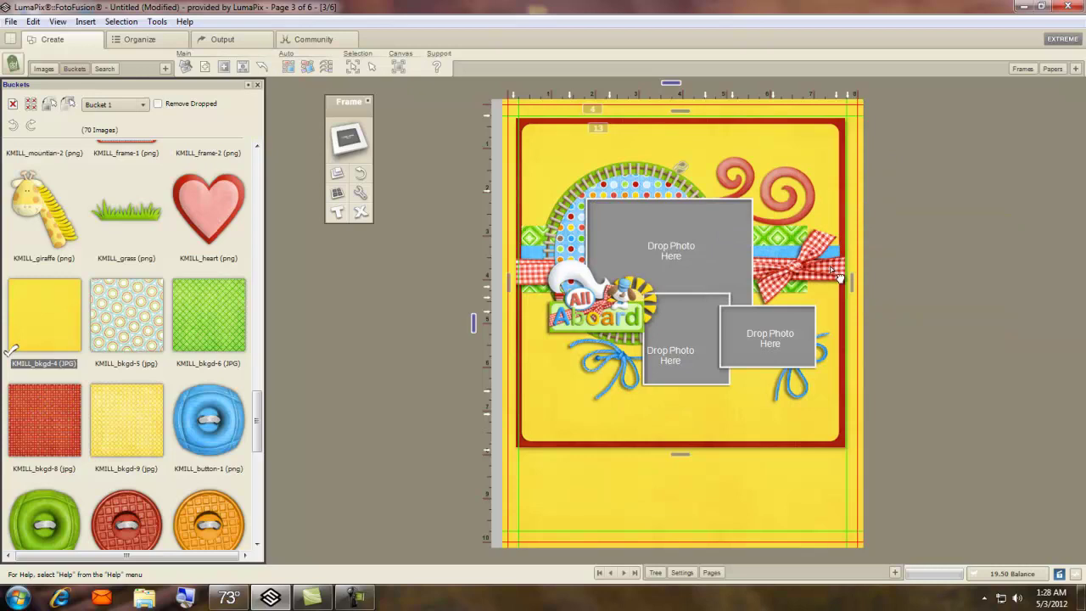
# Step: Zoom in and fit the right and lower-left frames into their quick page openings
pyautogui.moveTo(753, 335)
pyautogui.mouseDown()
pyautogui.moveTo(770, 349)
pyautogui.moveTo(756, 334)
pyautogui.moveTo(762, 345)
pyautogui.mouseUp()
pyautogui.scroll(4, 761, 345)
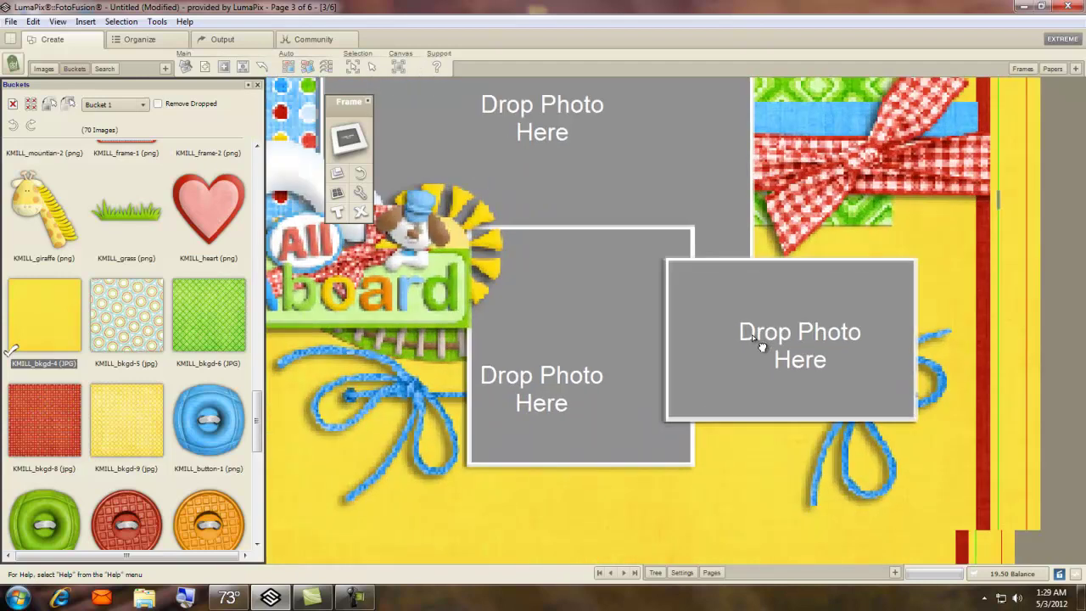
pyautogui.scroll(1, 762, 345)
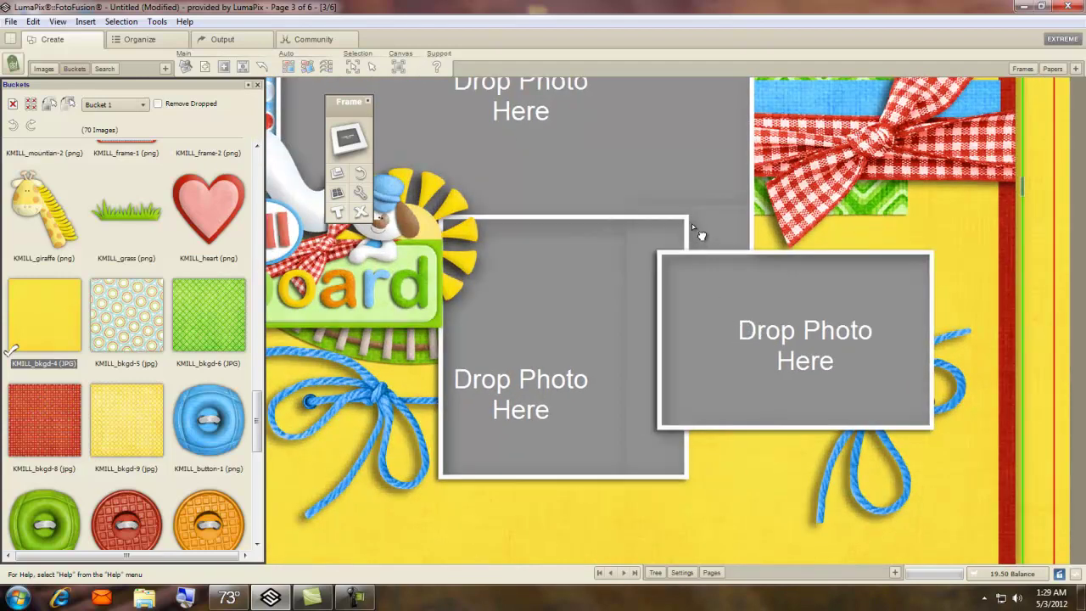
pyautogui.moveTo(731, 315); pyautogui.dragTo(762, 336)
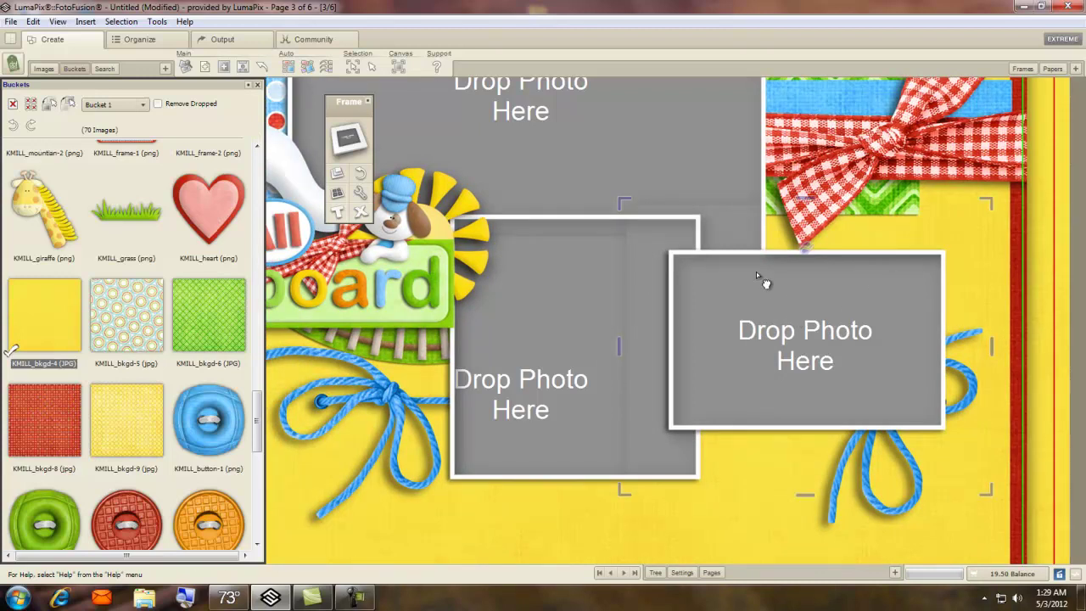
pyautogui.moveTo(625, 202); pyautogui.dragTo(665, 246)
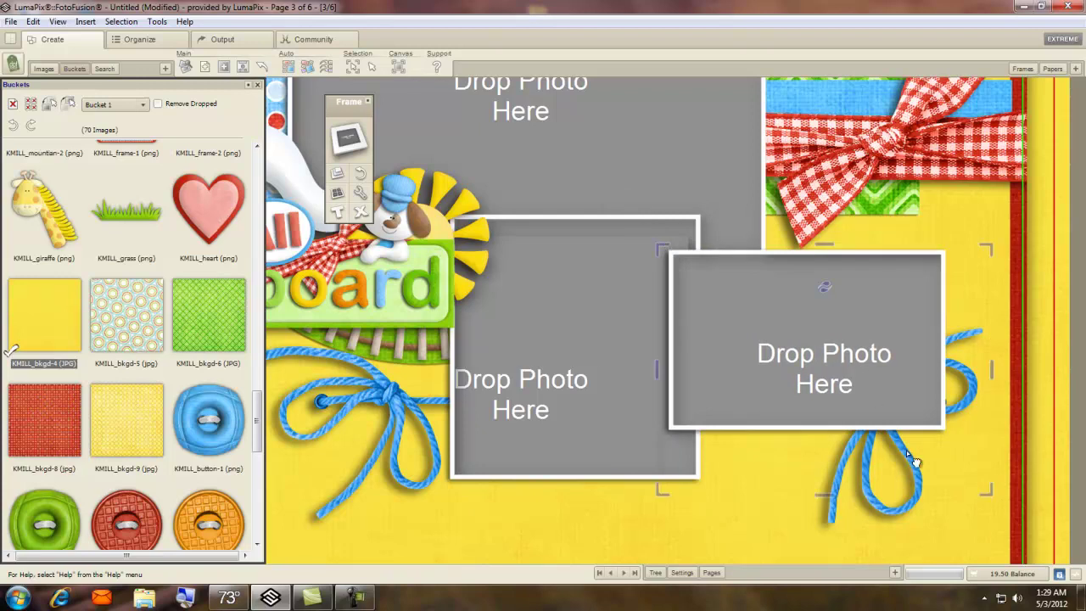
pyautogui.moveTo(831, 485); pyautogui.dragTo(836, 431)
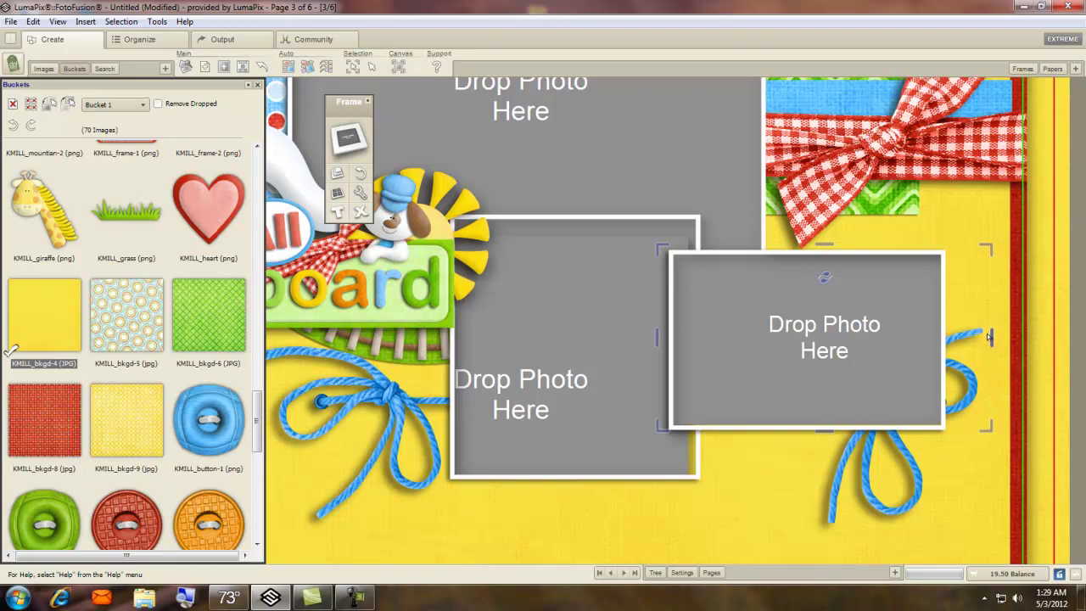
pyautogui.moveTo(991, 336); pyautogui.dragTo(957, 335)
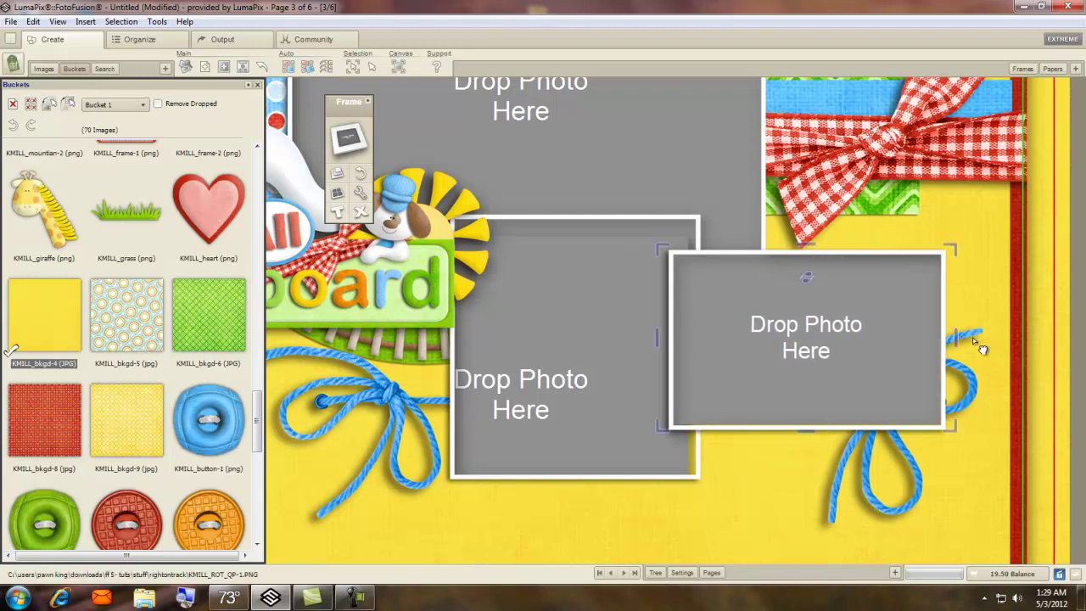
pyautogui.moveTo(527, 391); pyautogui.dragTo(549, 373)
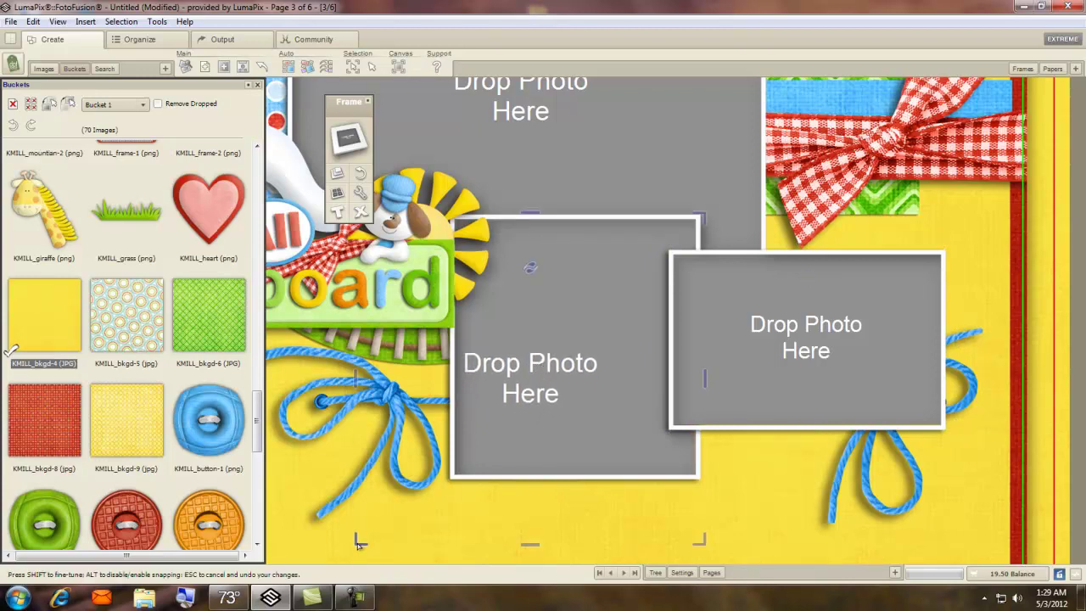
pyautogui.moveTo(358, 543); pyautogui.dragTo(447, 488)
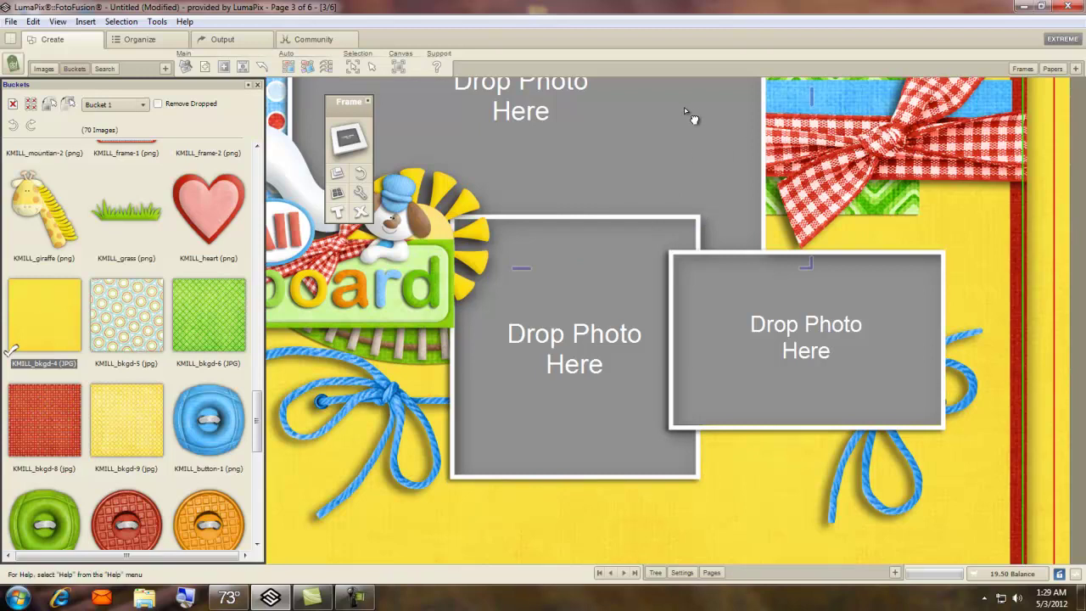
# Step: Trim the top frame's left edge to fit its opening, then zoom back to the full page
pyautogui.scroll(5, 695, 114)
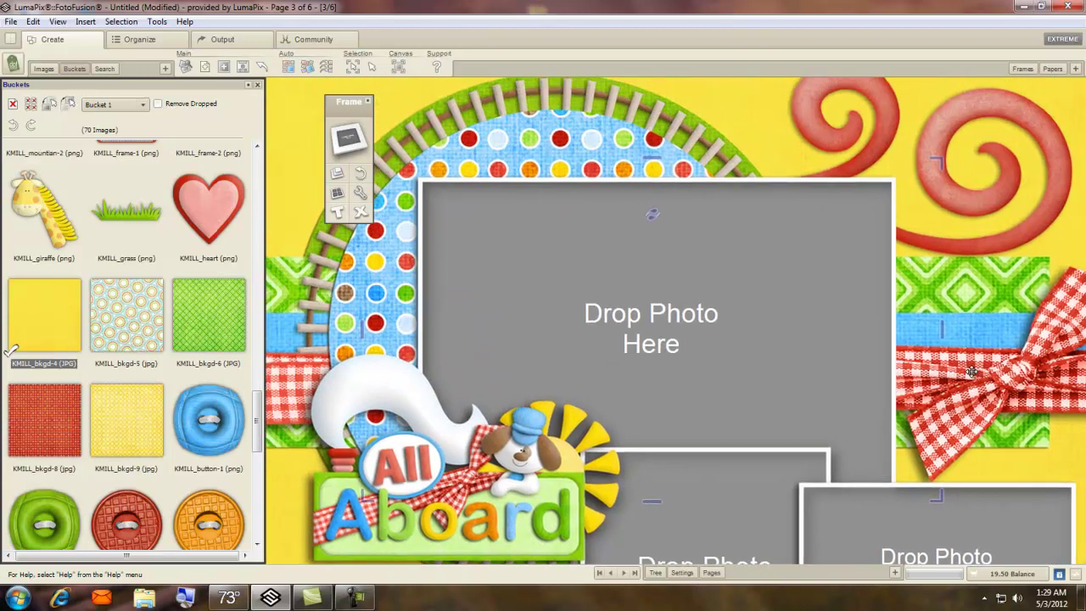
pyautogui.scroll(-1, 971, 371)
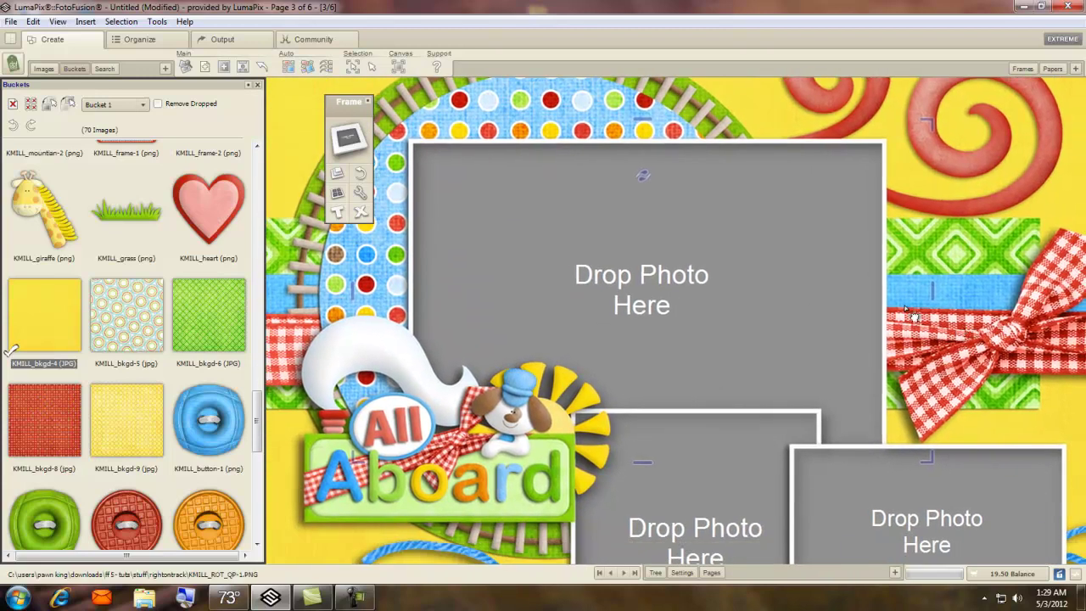
pyautogui.moveTo(928, 461); pyautogui.dragTo(899, 460)
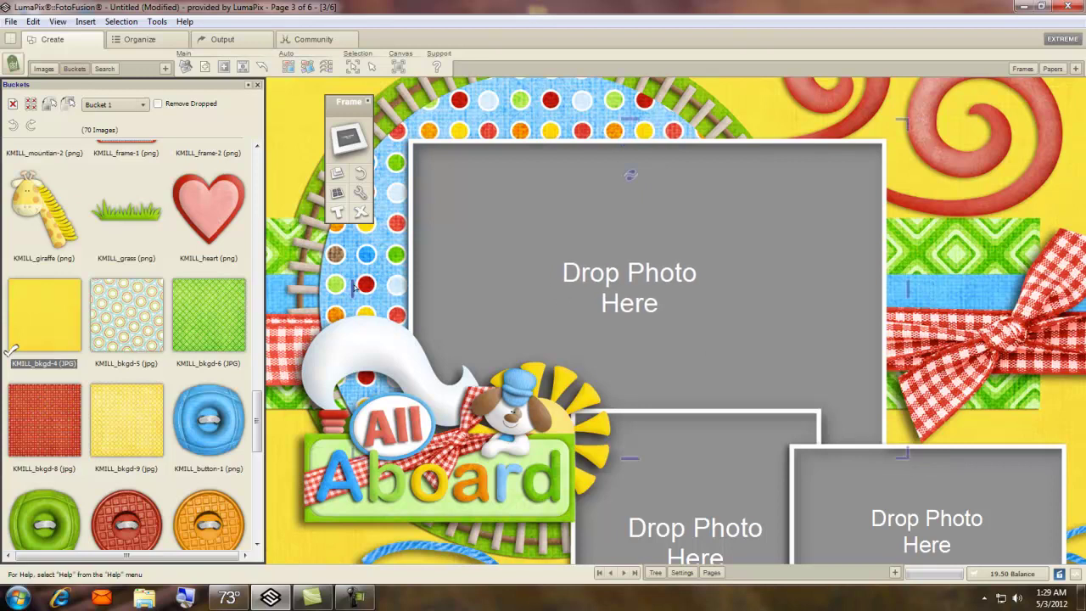
pyautogui.moveTo(355, 288); pyautogui.dragTo(387, 291)
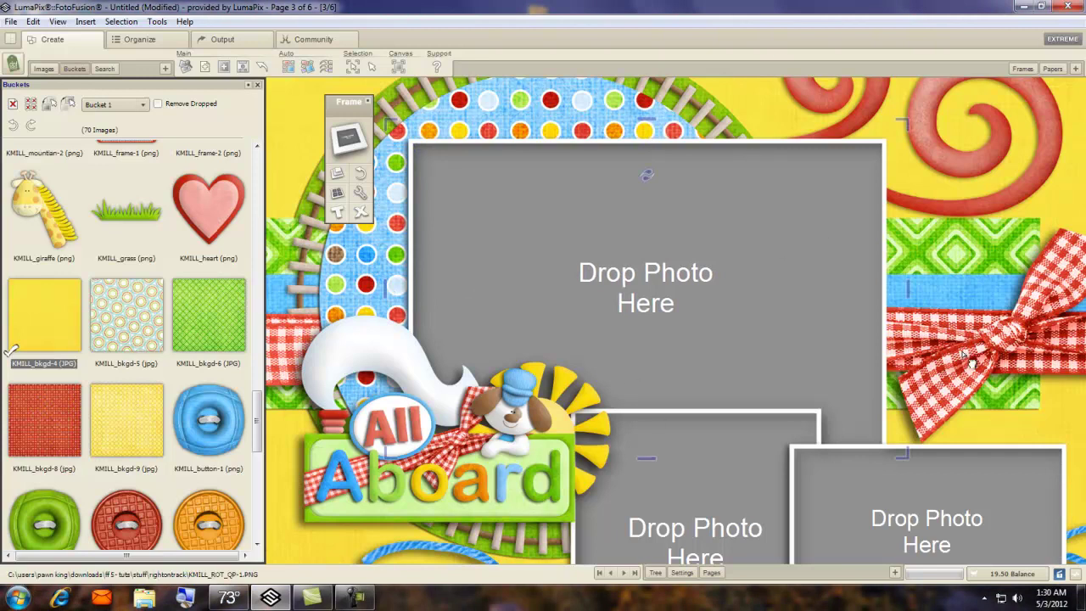
pyautogui.moveTo(649, 463); pyautogui.dragTo(649, 459)
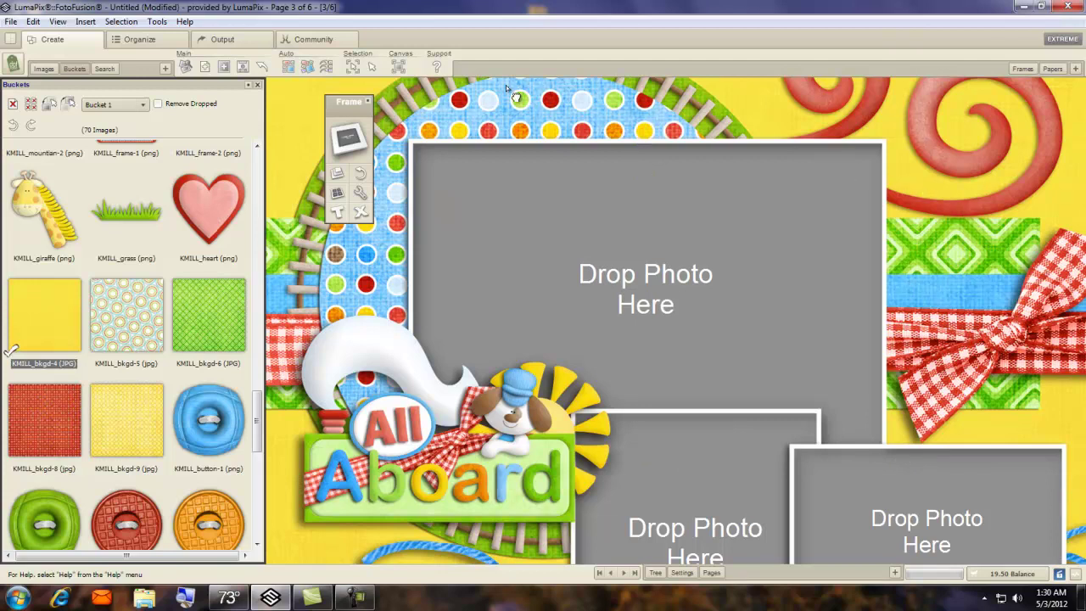
pyautogui.click(401, 72)
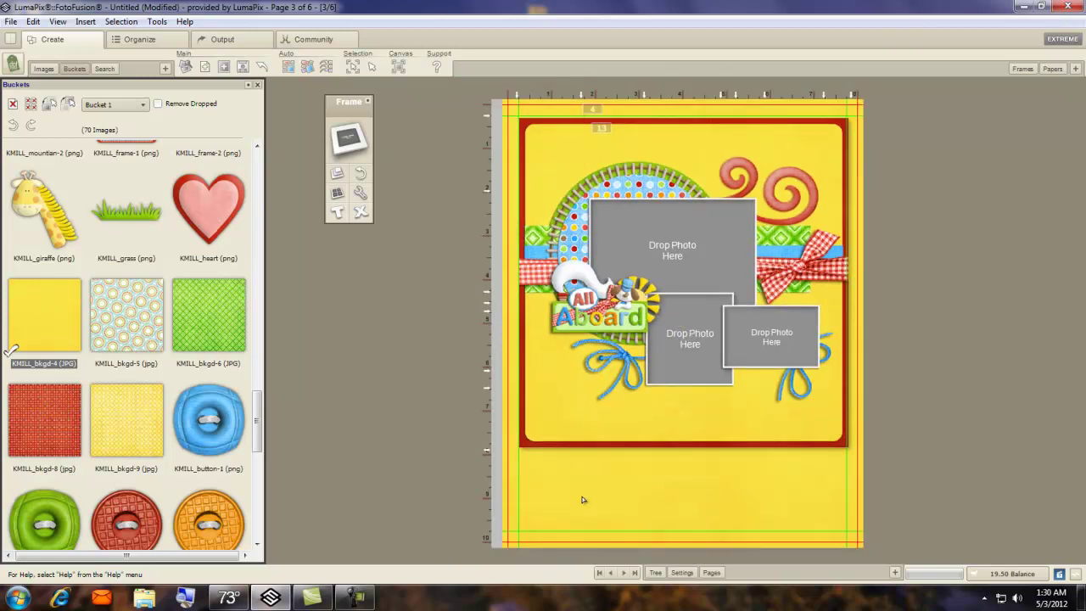
pyautogui.click(337, 212)
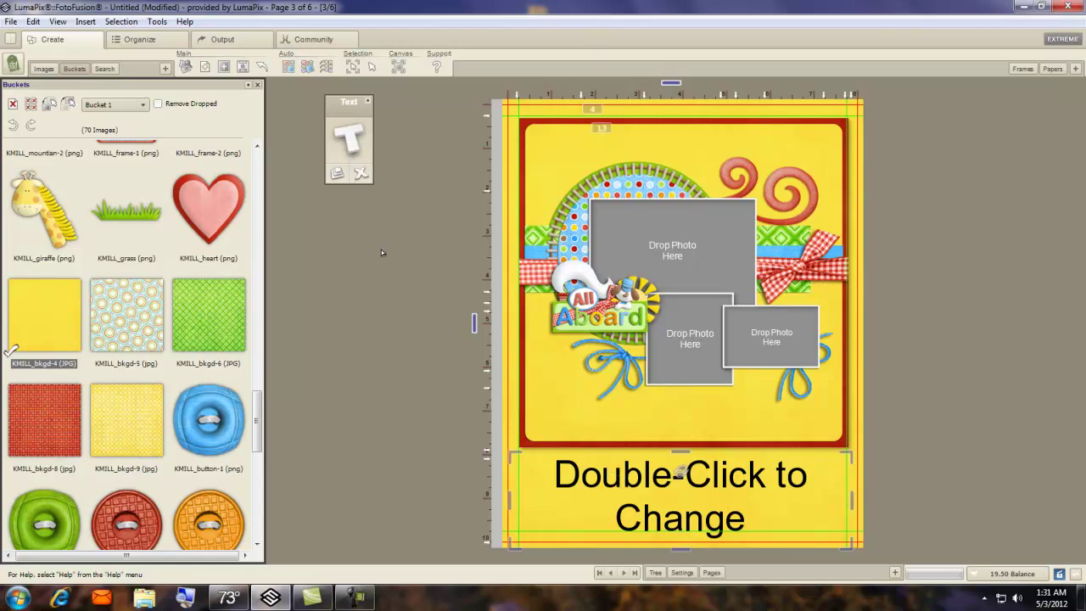
pyautogui.click(361, 173)
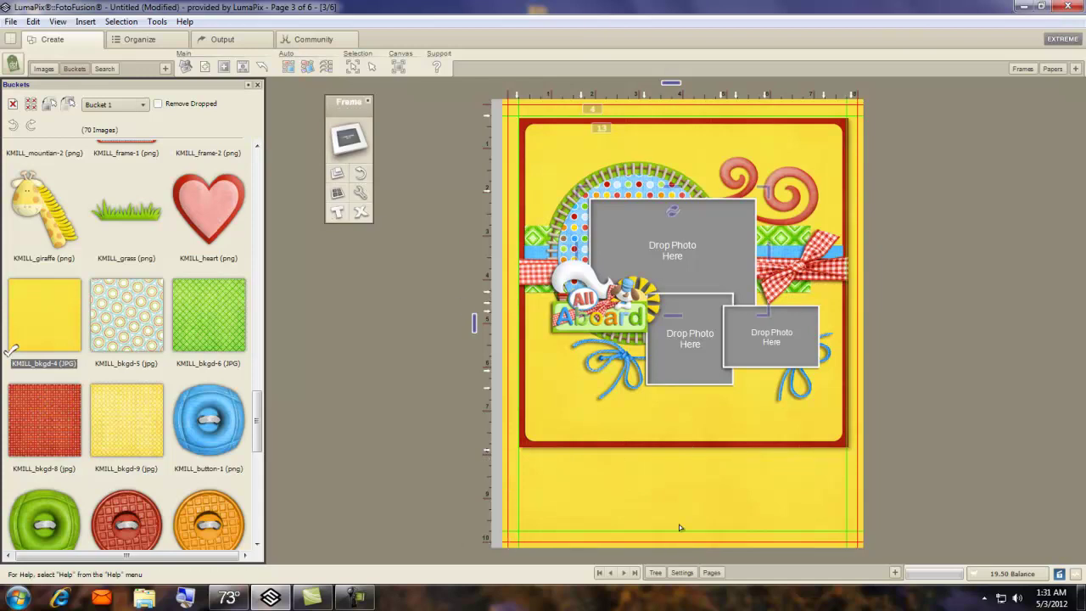